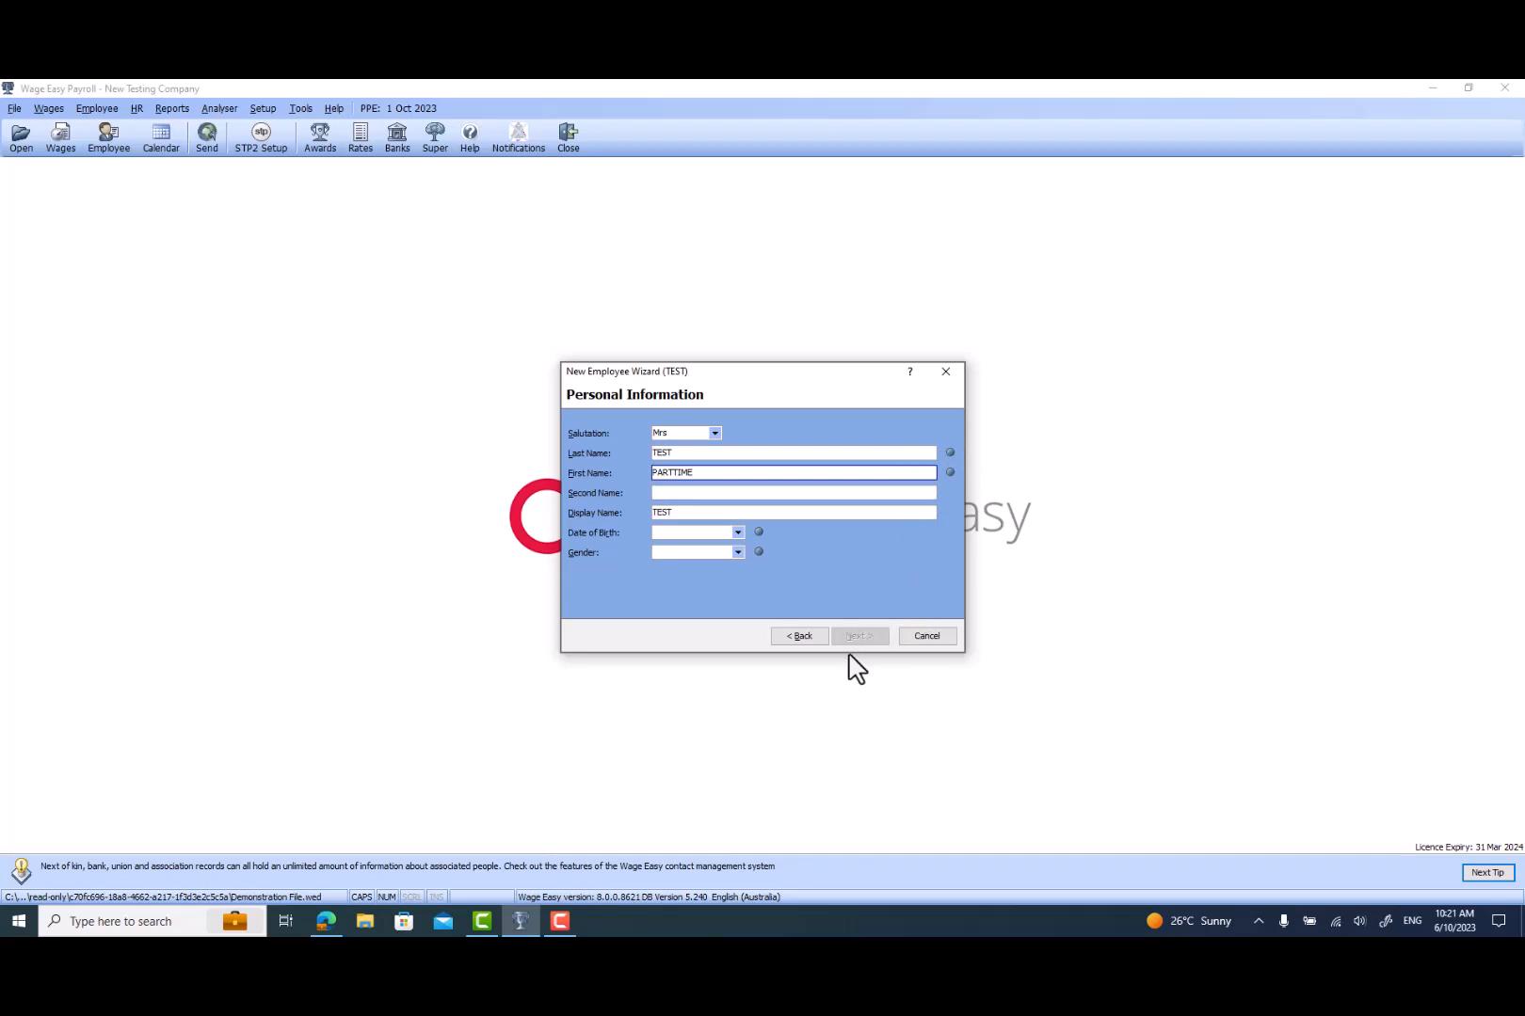
Step: Enter the employee's date of birth, set the gender to Female and accept the suggested employee number
left_click(664, 532)
type("01/12/1990")
left_click(690, 552)
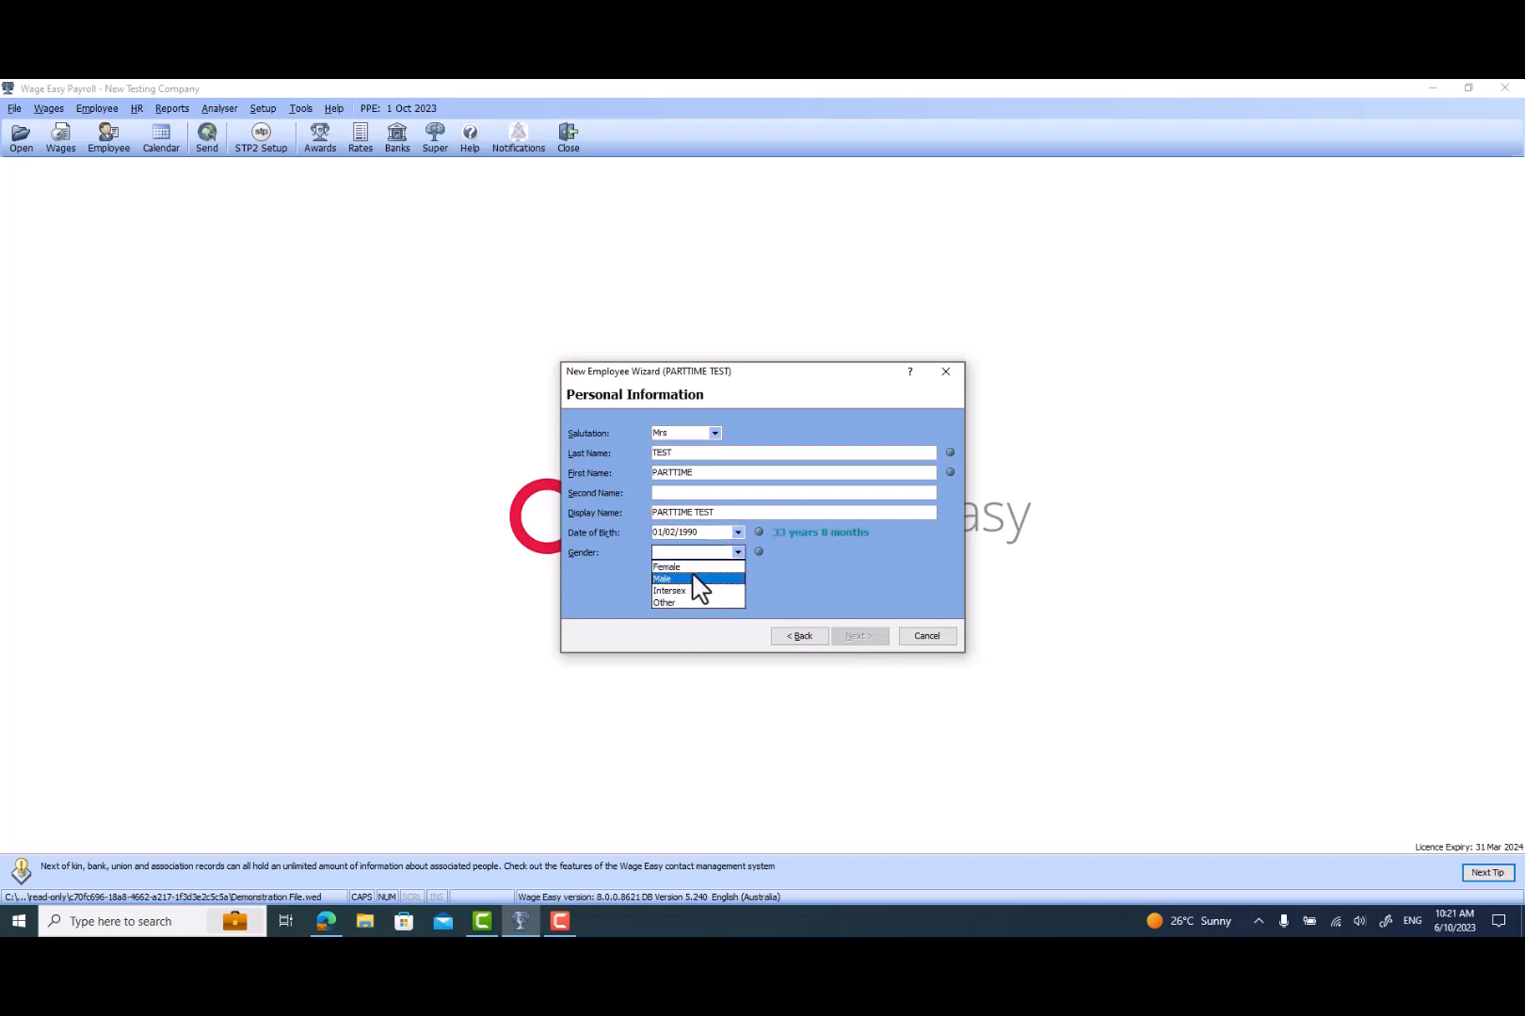
left_click(690, 566)
left_click(850, 636)
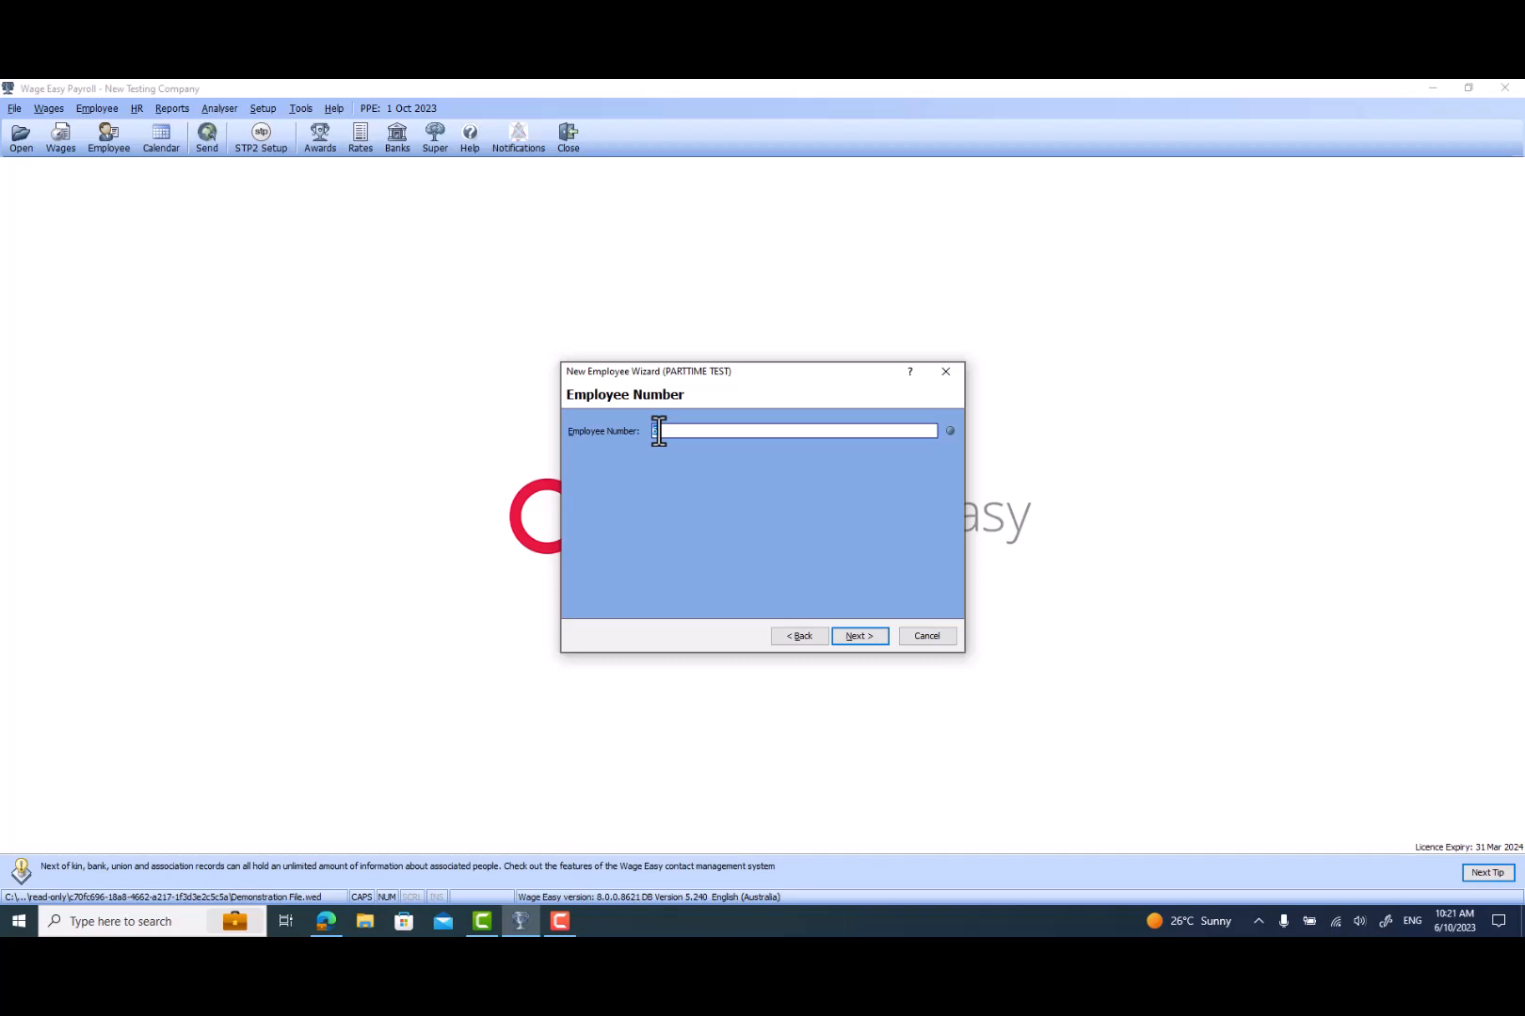
left_click(850, 638)
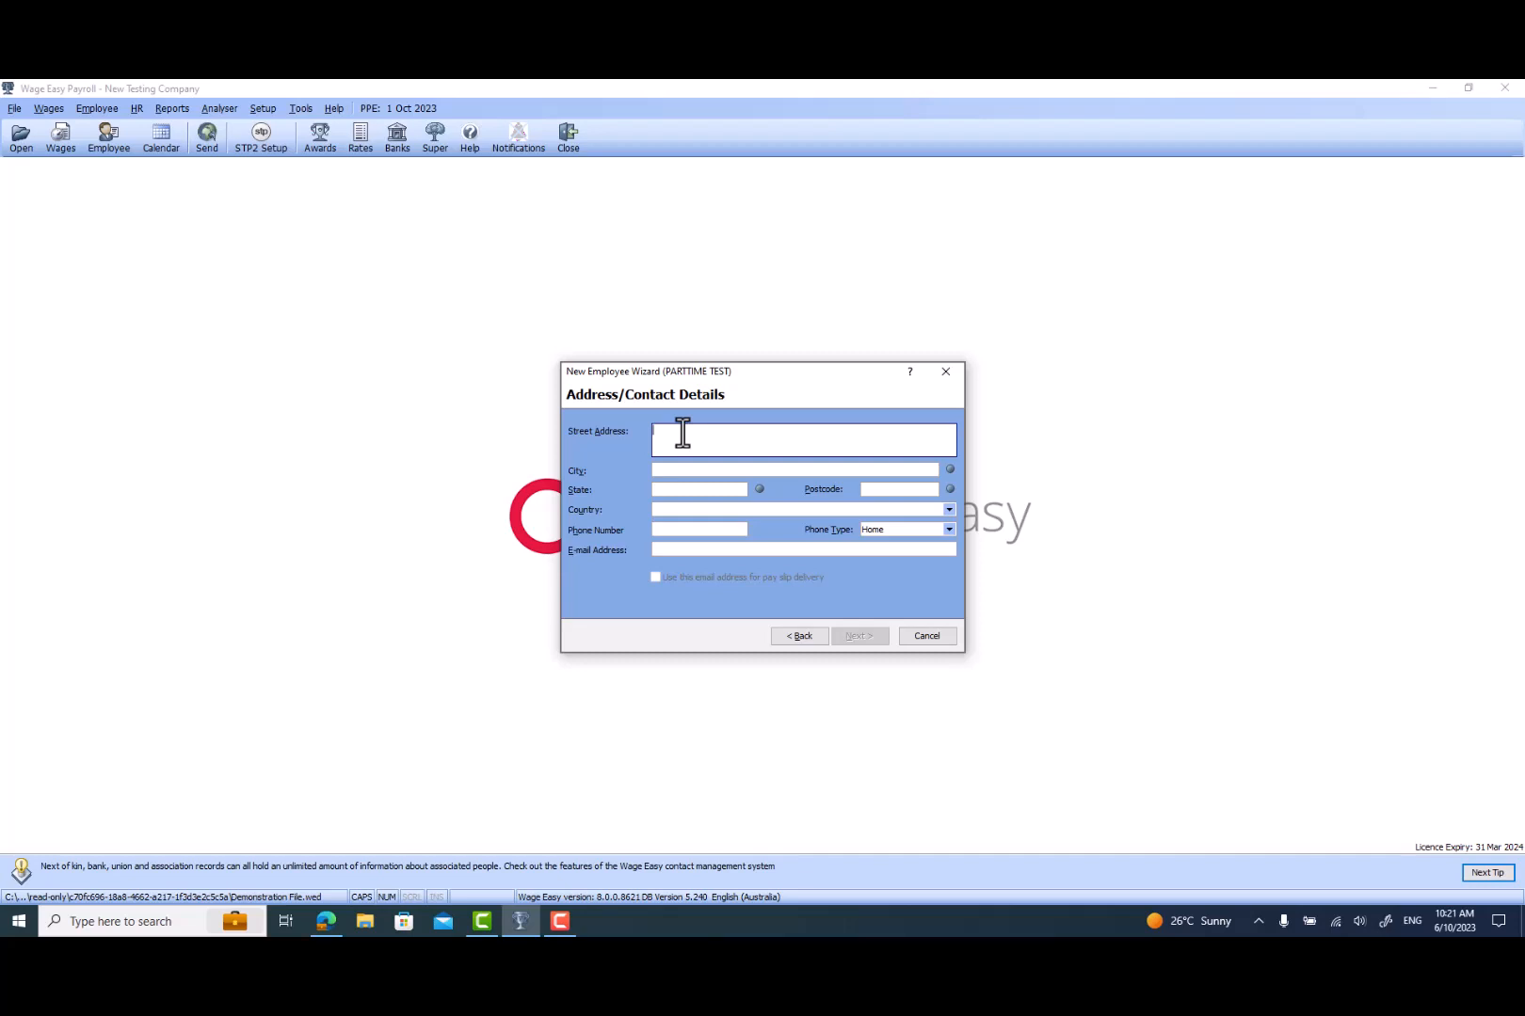
Step: Enter the employee's city, state and postcode in the address details and continue to the department selection
left_click(694, 488)
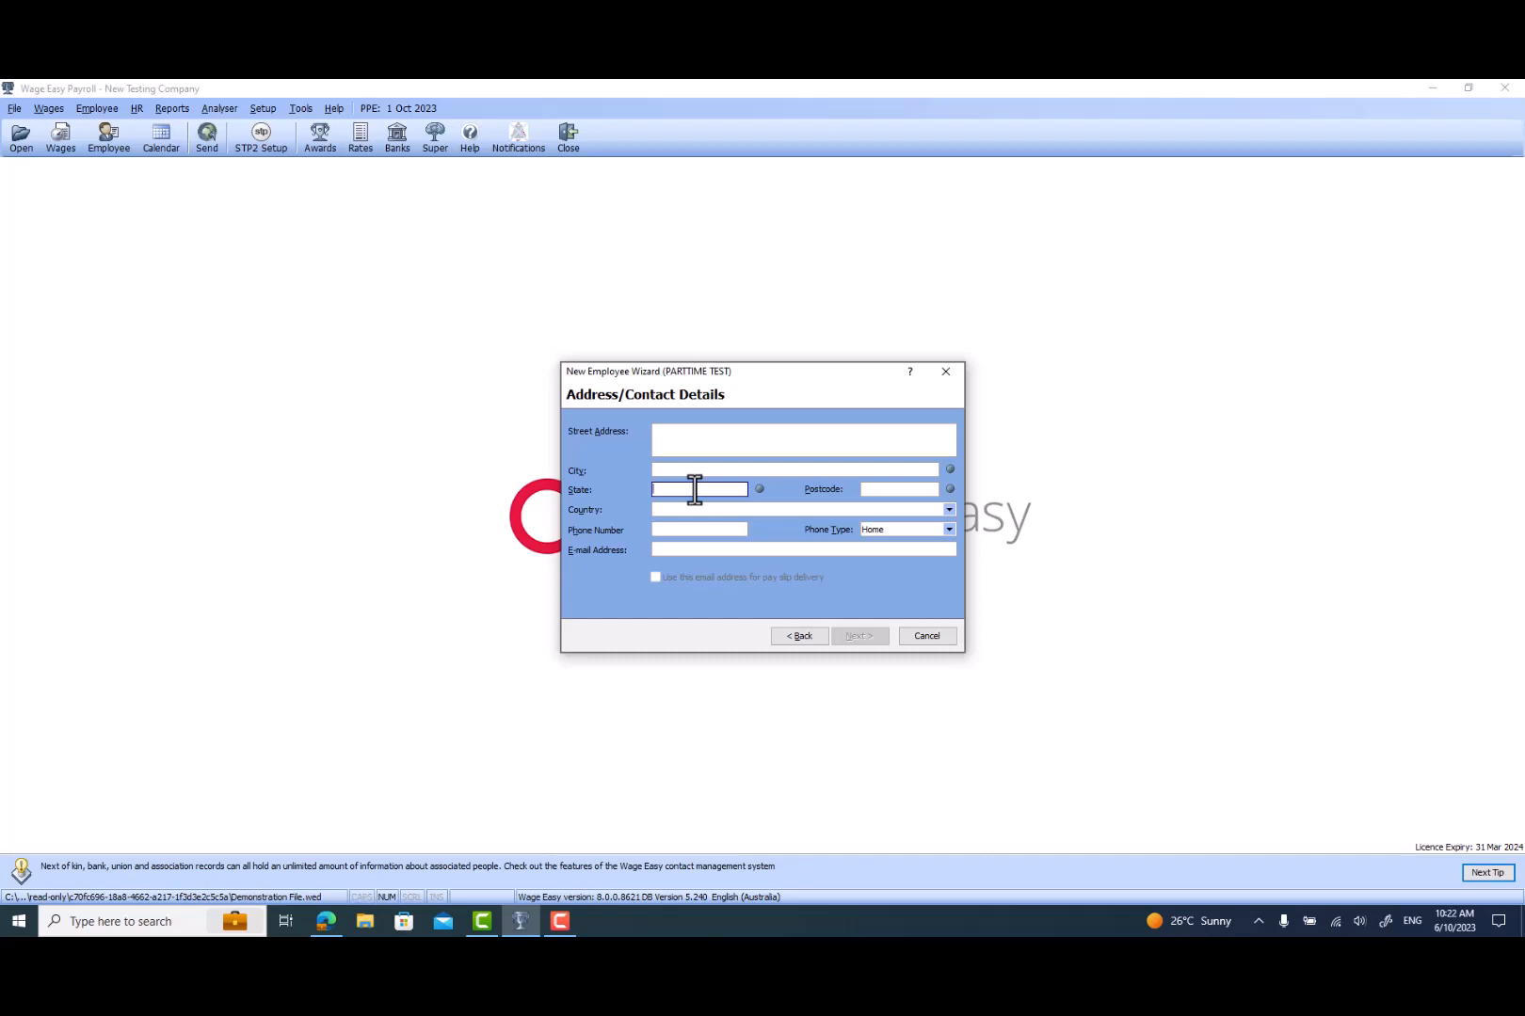
type("WA")
left_click(903, 494)
type("6061")
left_click(746, 471)
type("Perth")
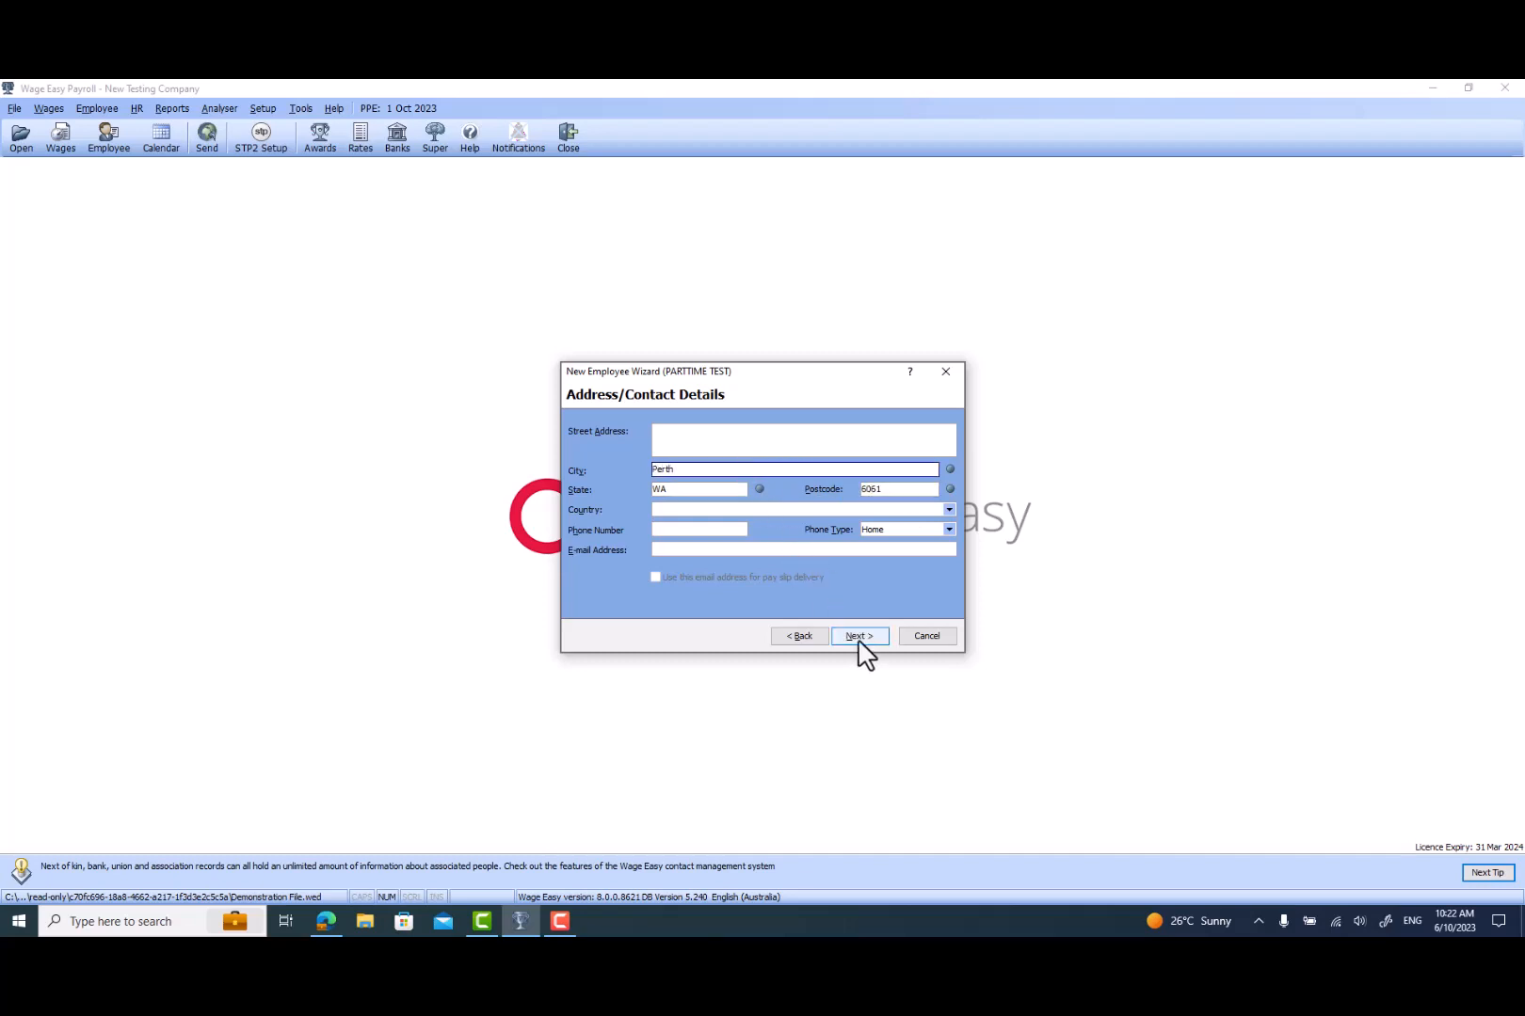
left_click(859, 639)
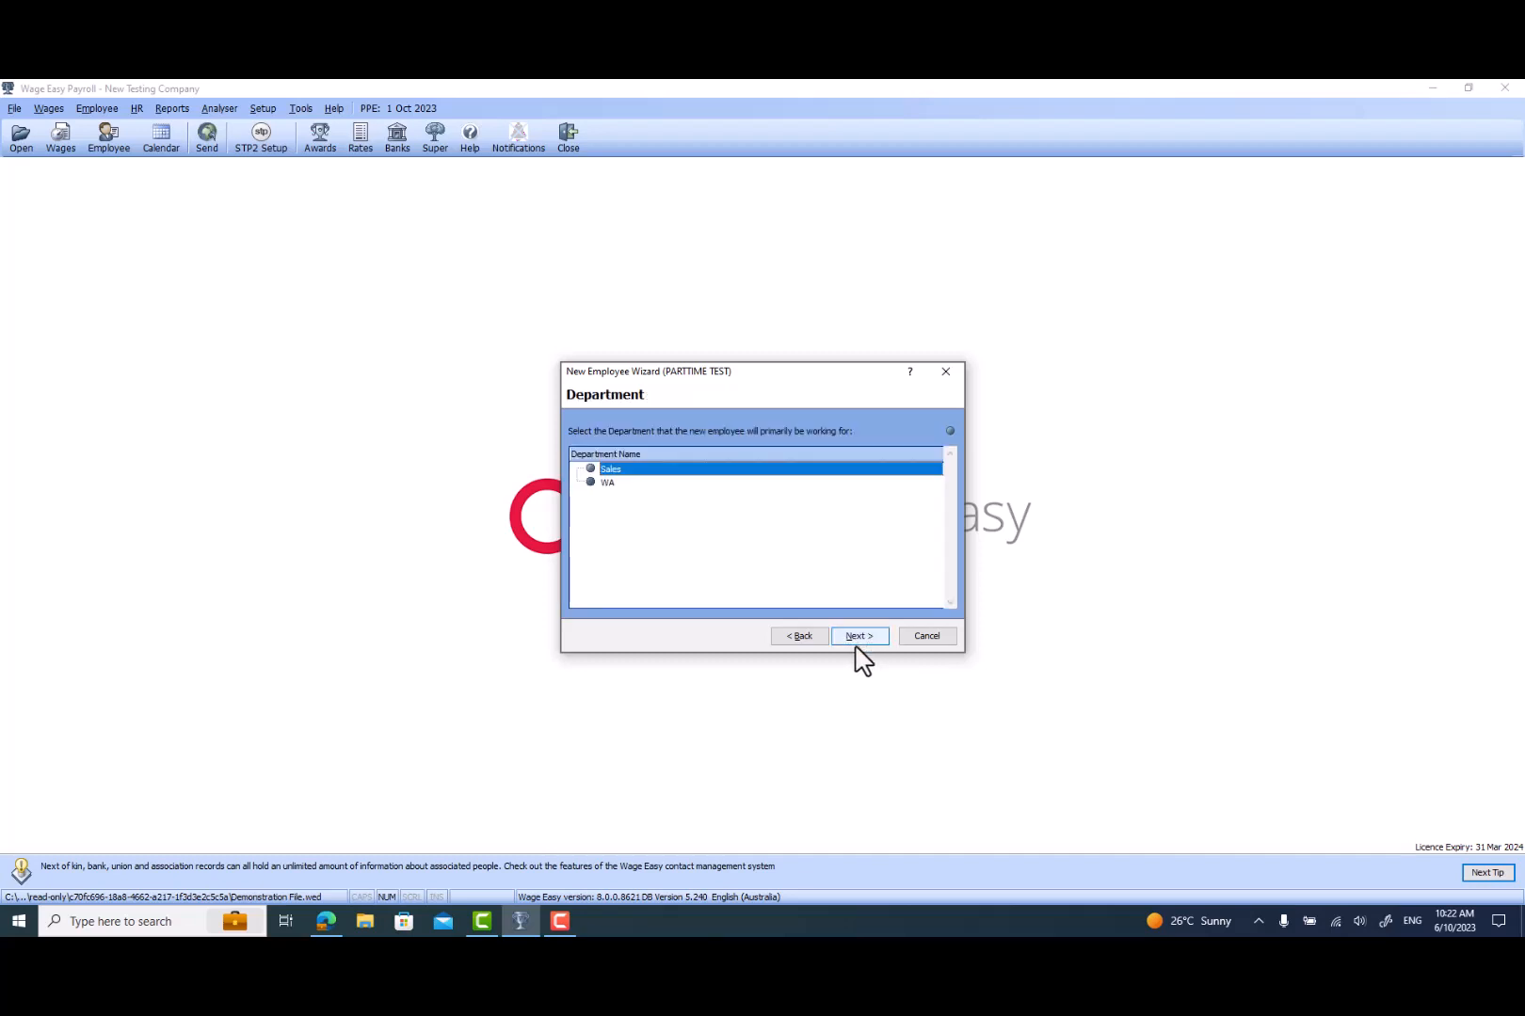
Step: Assign the employee to the WA department and continue to the employment details
left_click(607, 483)
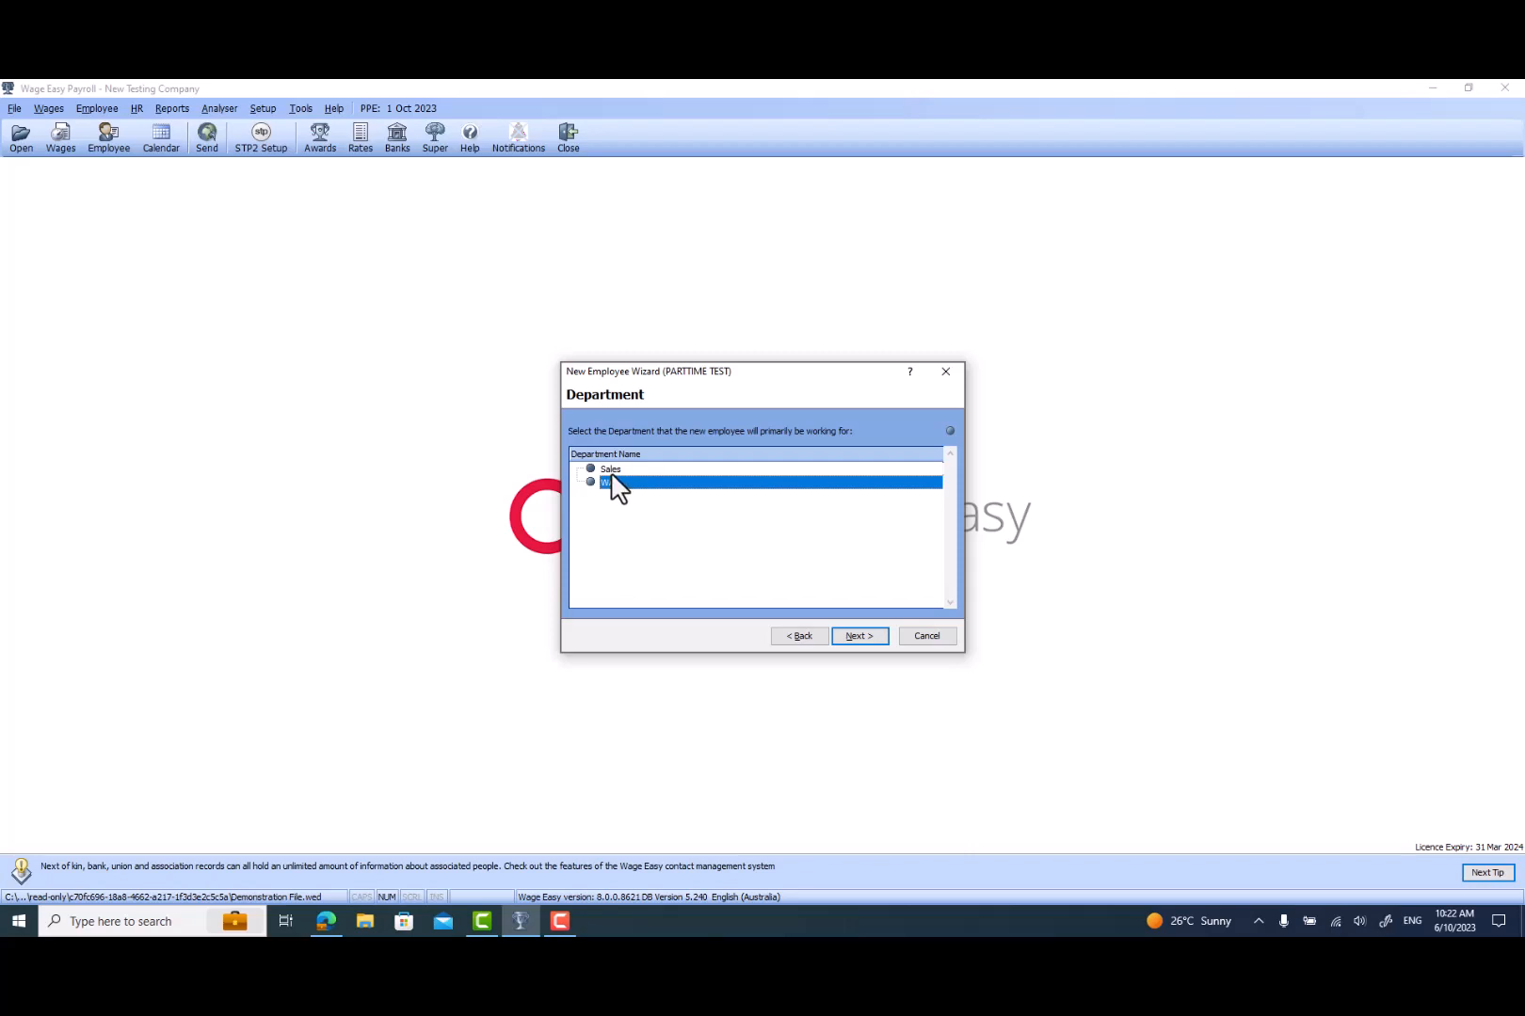
left_click(611, 474)
left_click(615, 481)
left_click(849, 635)
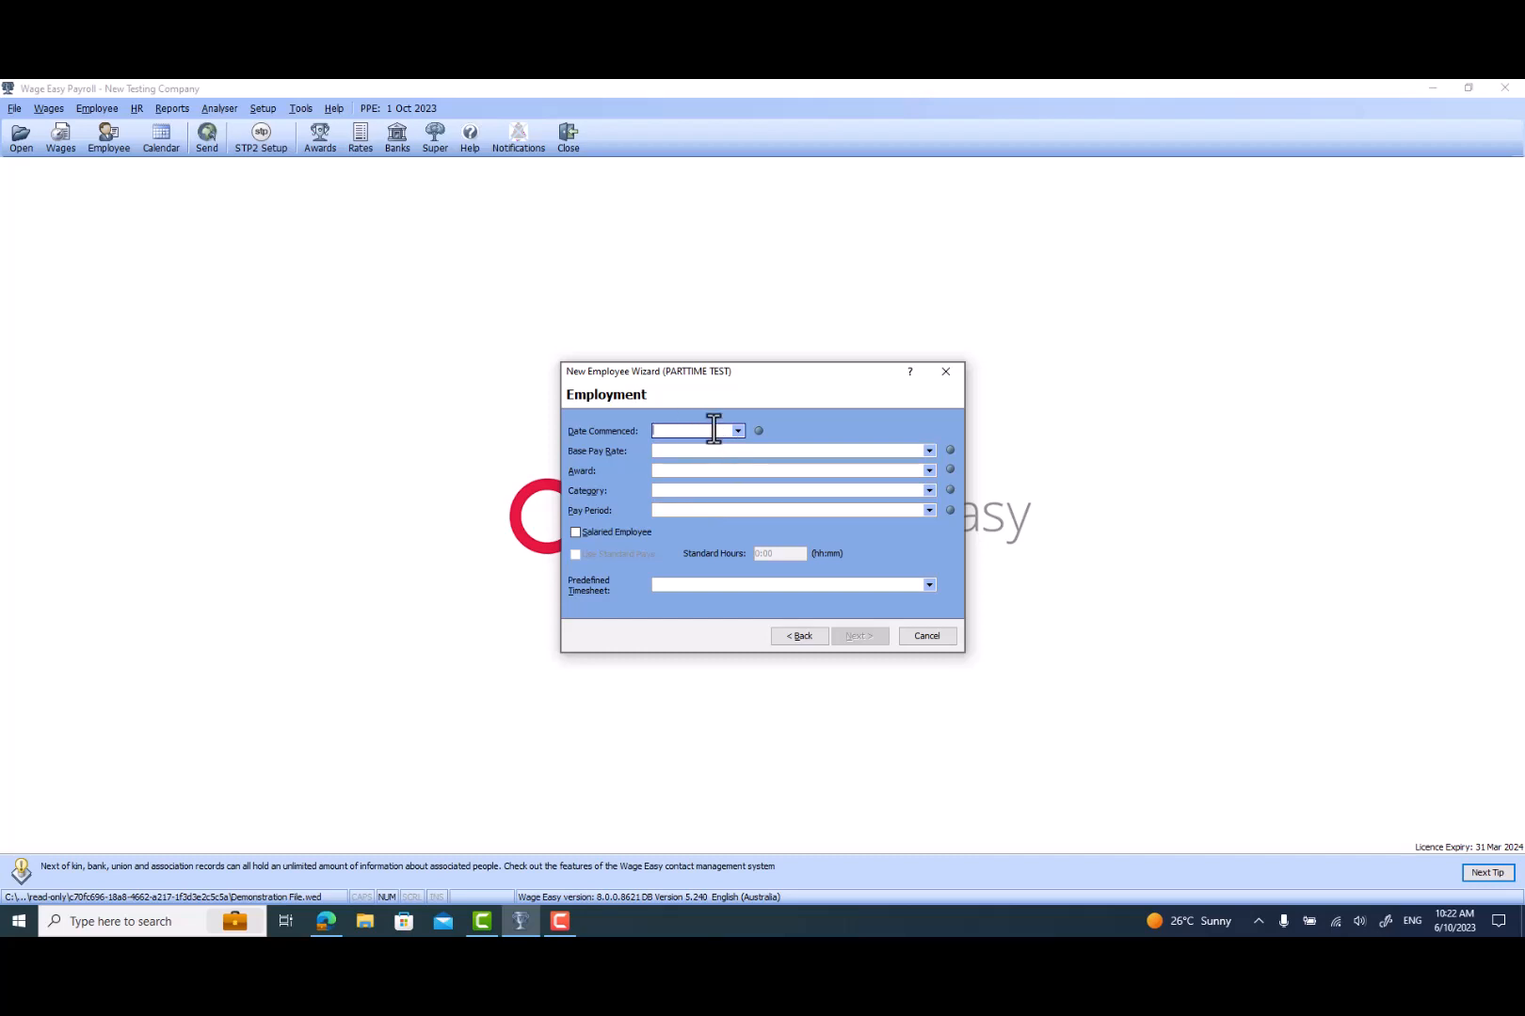
Step: Set the employment commencement date to 02/10/2023 and choose Part Time as the base pay rate
left_click(738, 432)
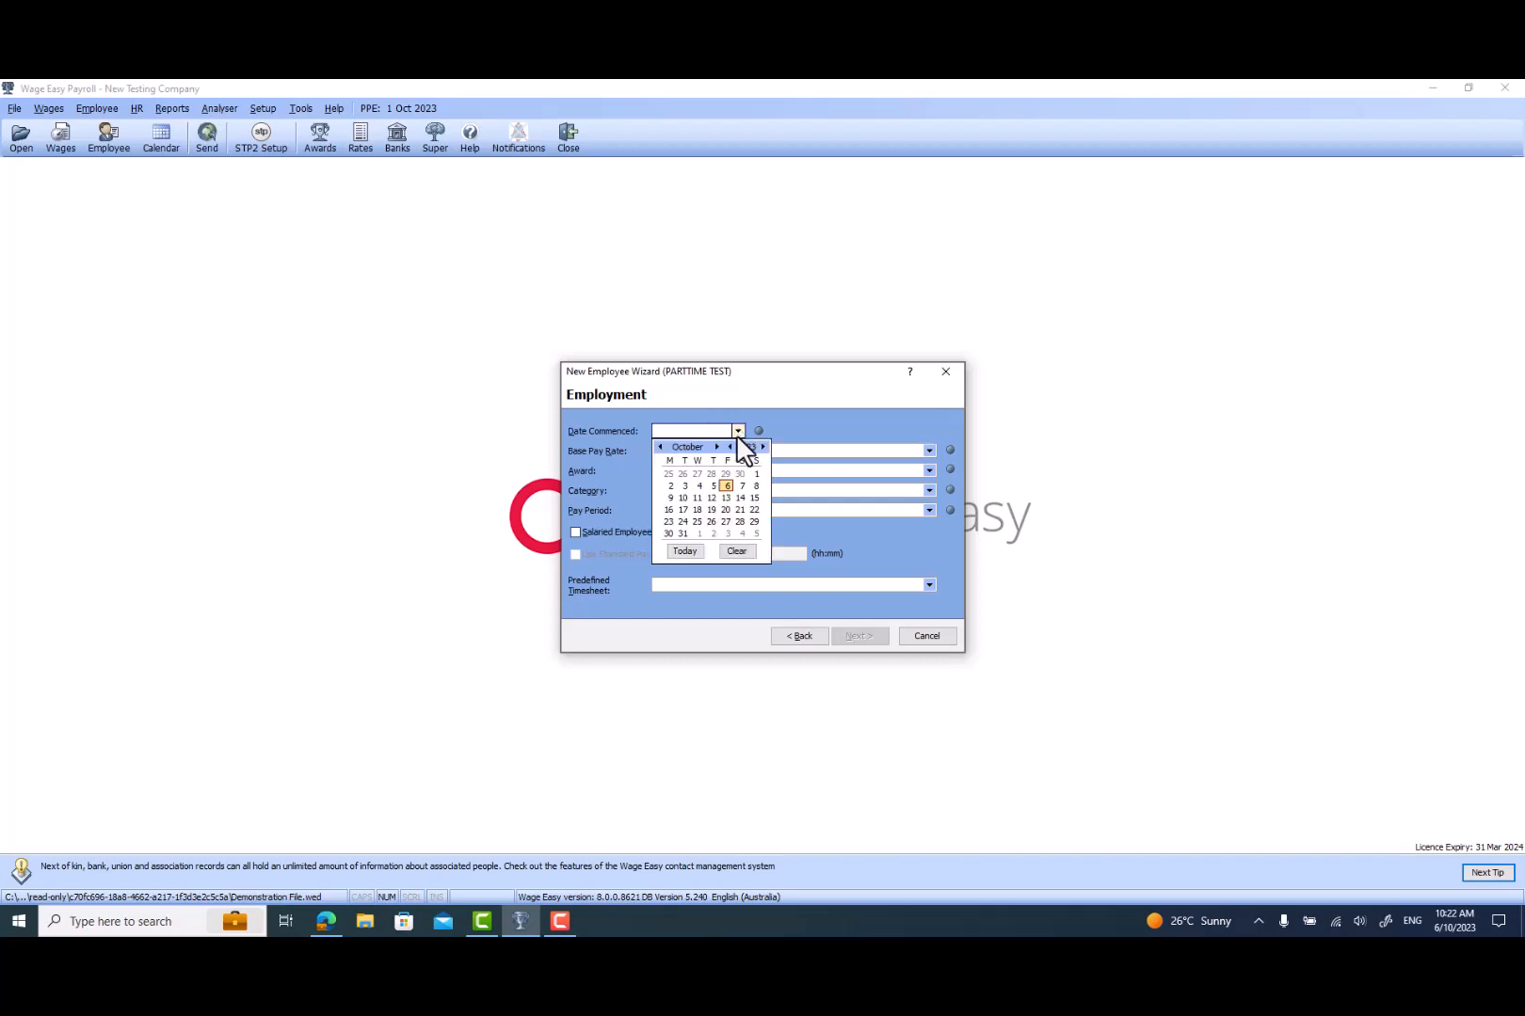
left_click(670, 486)
left_click(659, 449)
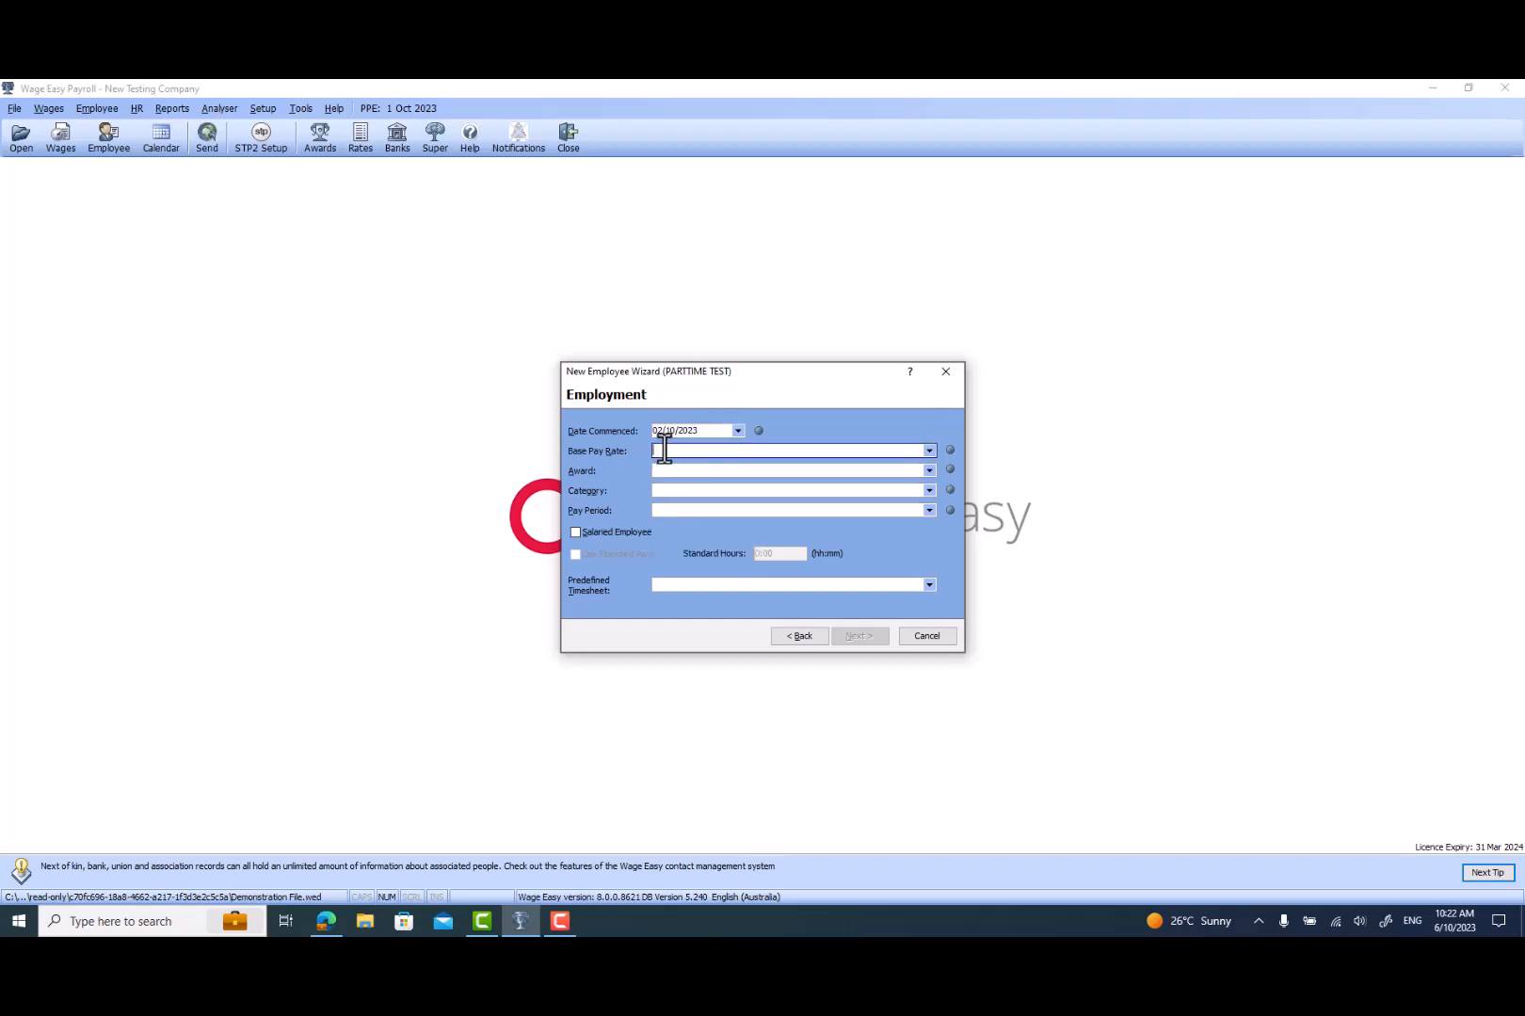
left_click(929, 451)
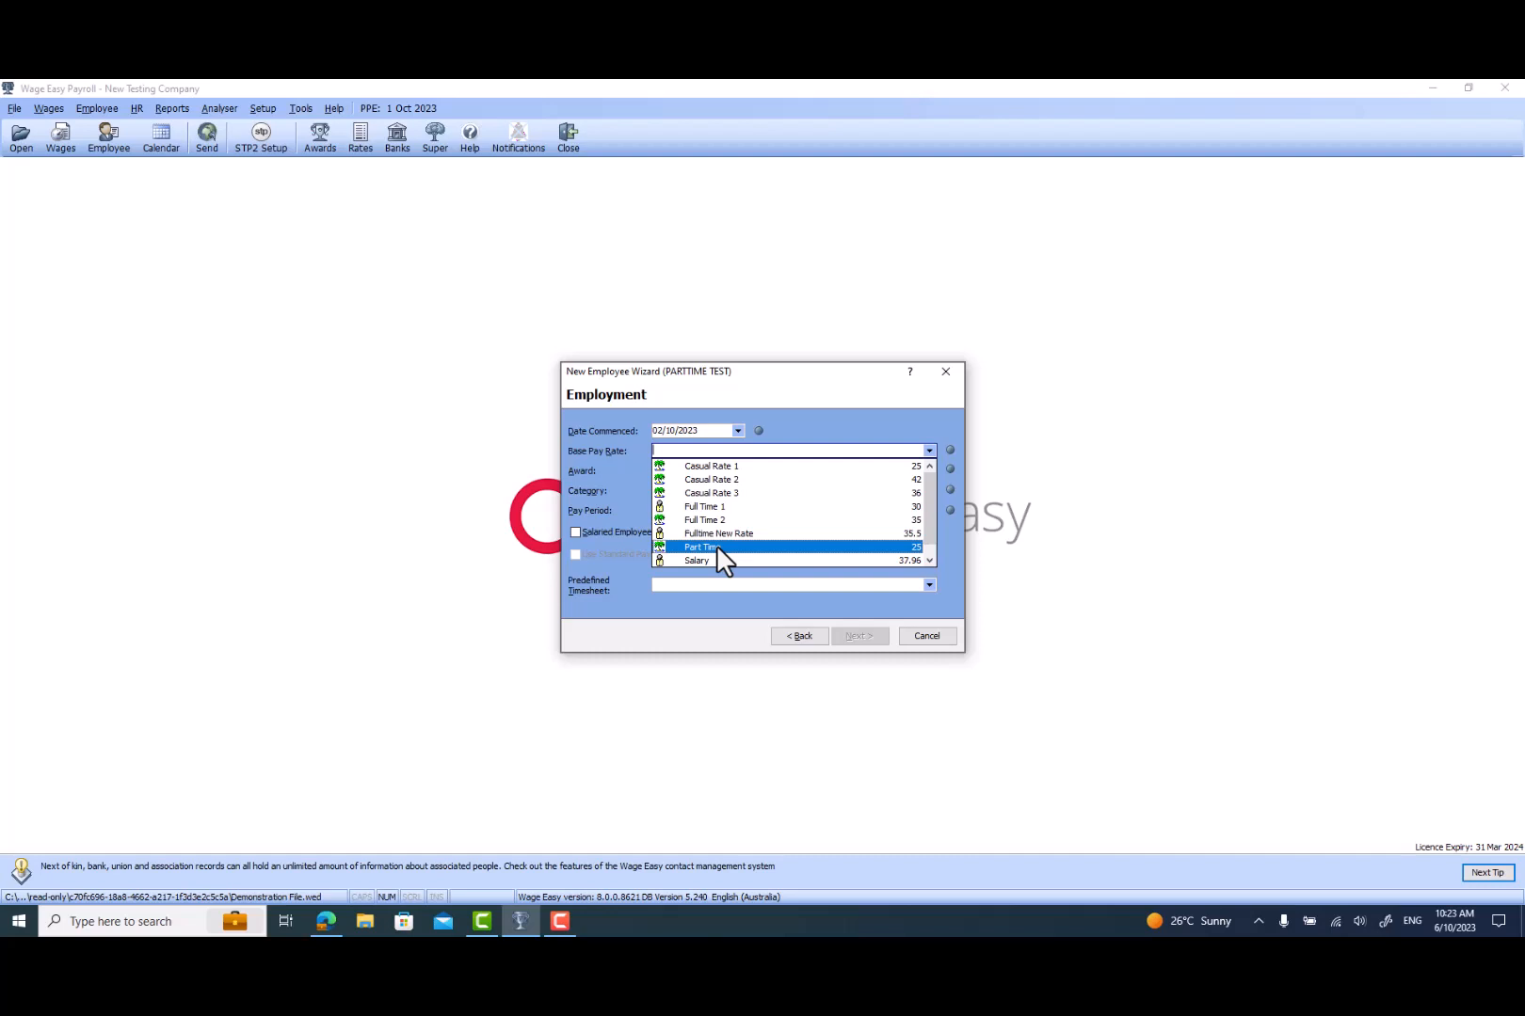
left_click(716, 547)
Step: Choose Agrimaster 38 Part Time as the employee's award
left_click(695, 471)
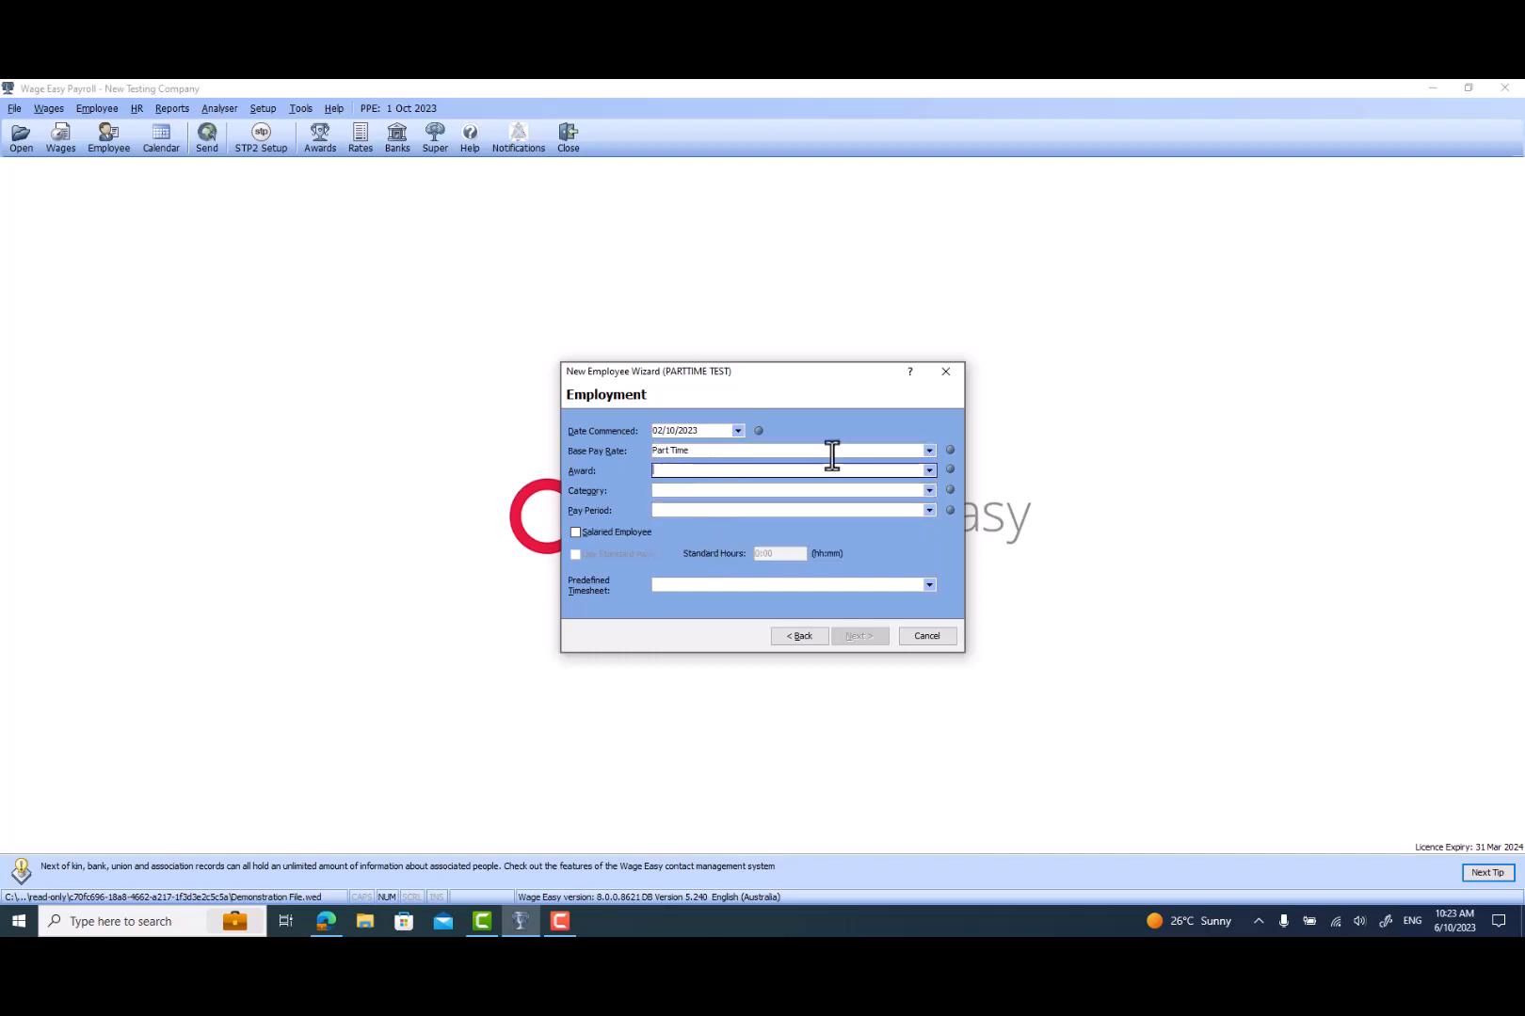
left_click(930, 471)
mouse_move(925, 502)
left_mouse_down()
mouse_move(933, 577)
mouse_move(936, 498)
left_mouse_up()
left_click(937, 488)
left_click(930, 470)
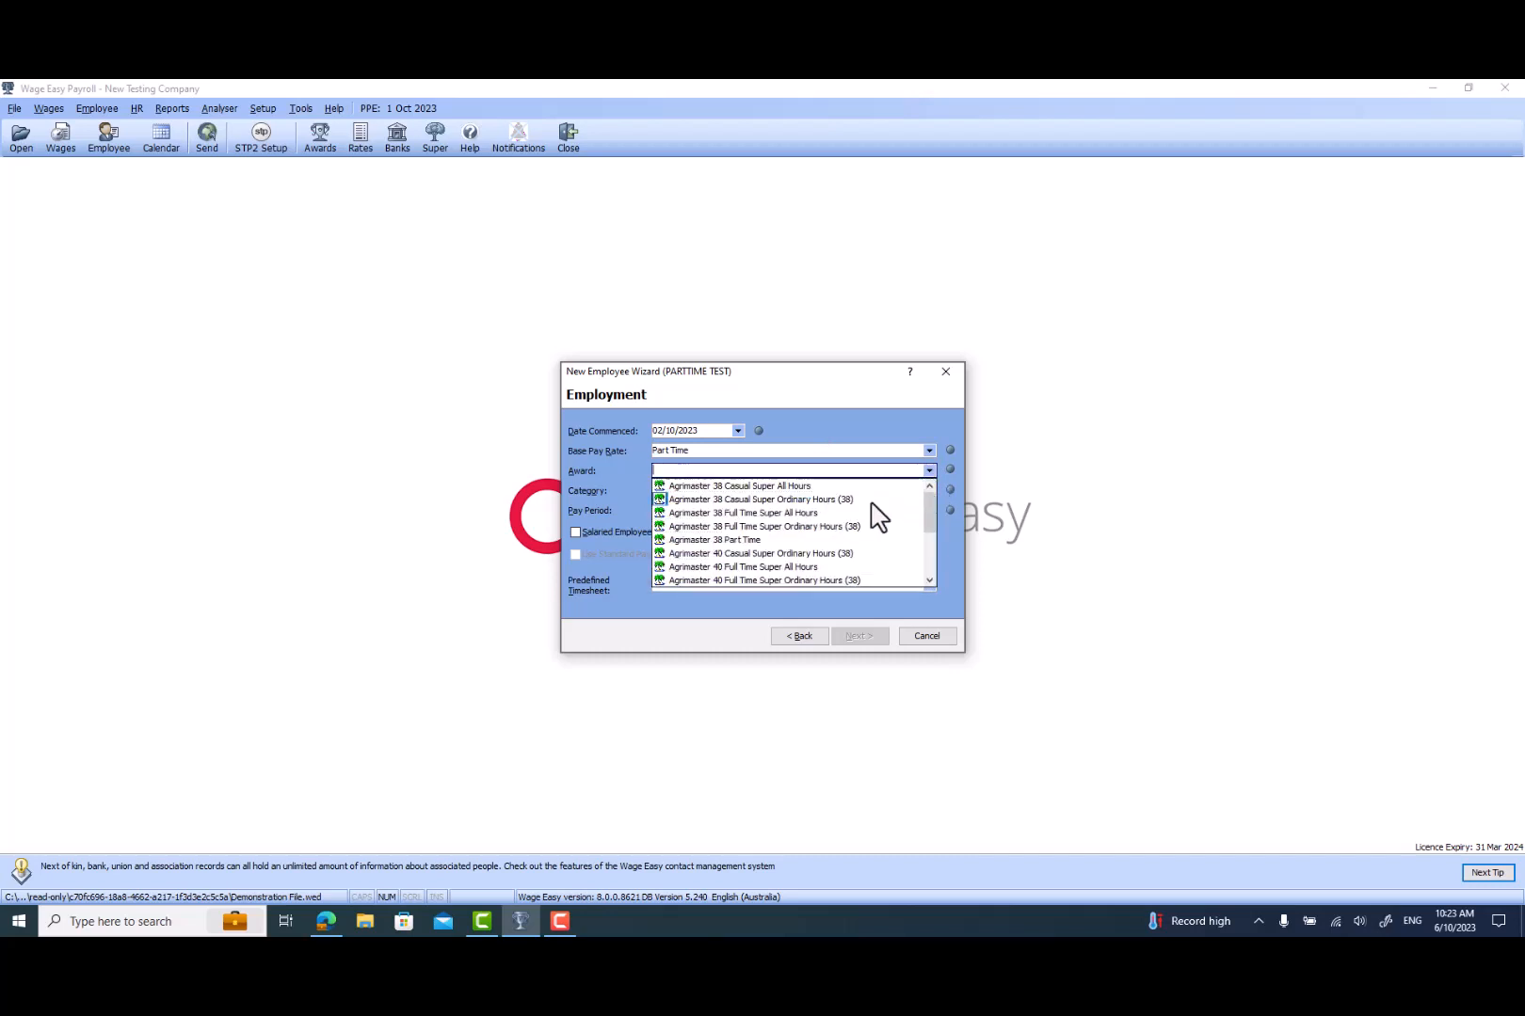
left_click(760, 540)
Step: Set the employment category to Part Time and the pay period to fortnight
left_click(701, 495)
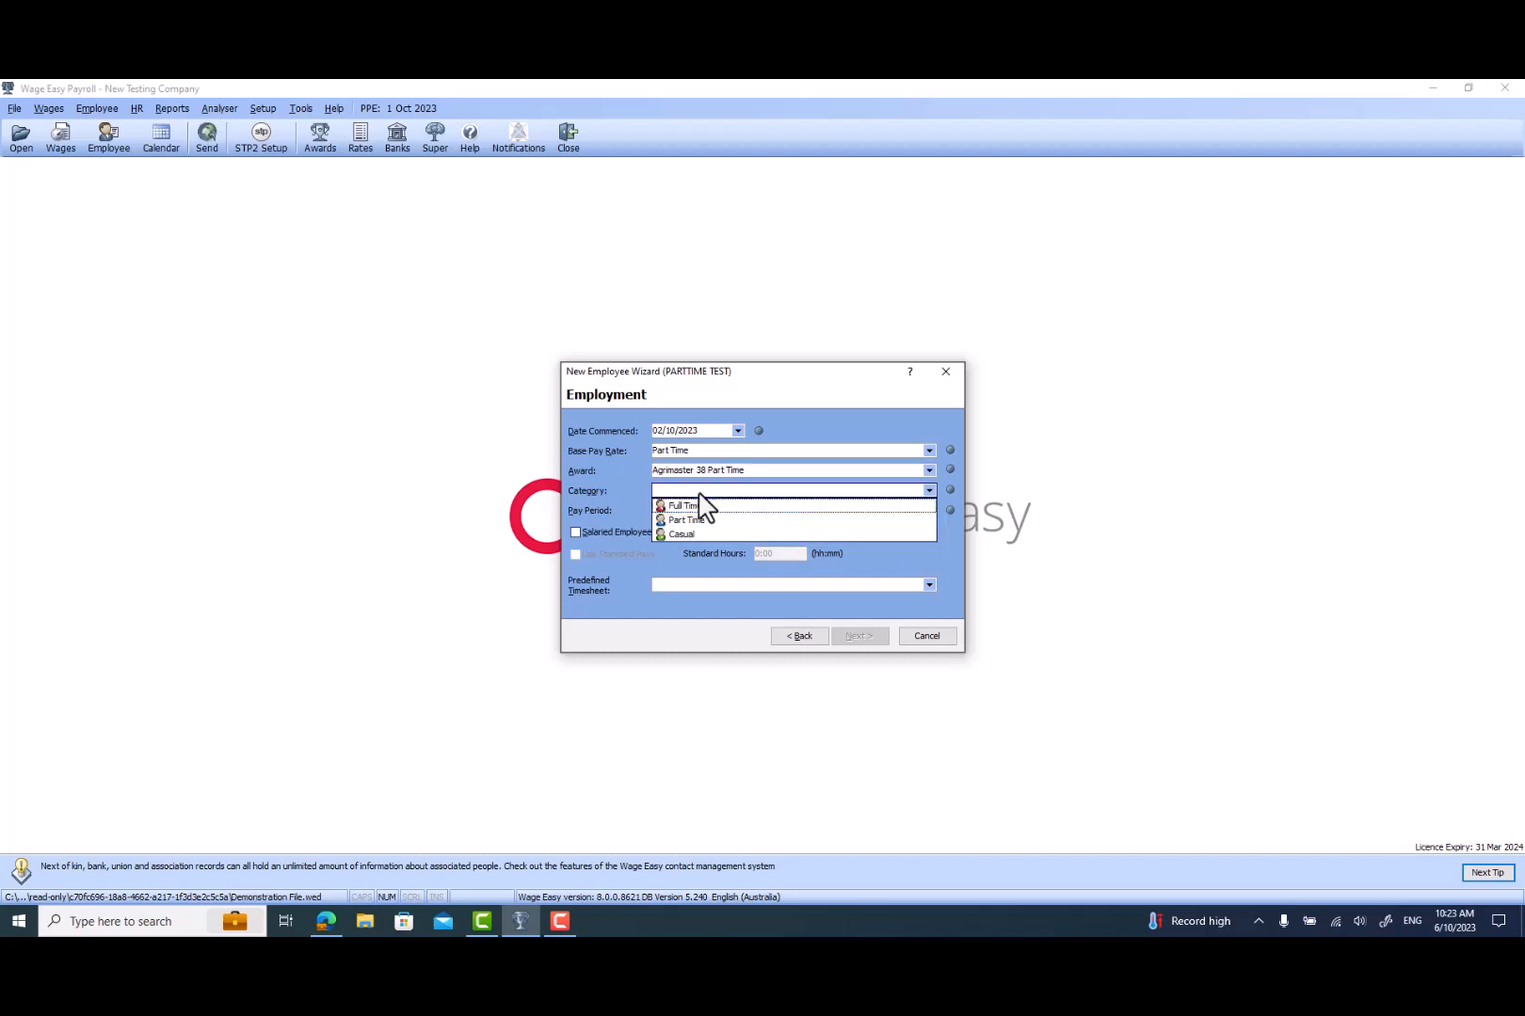
left_click(682, 524)
left_click(673, 511)
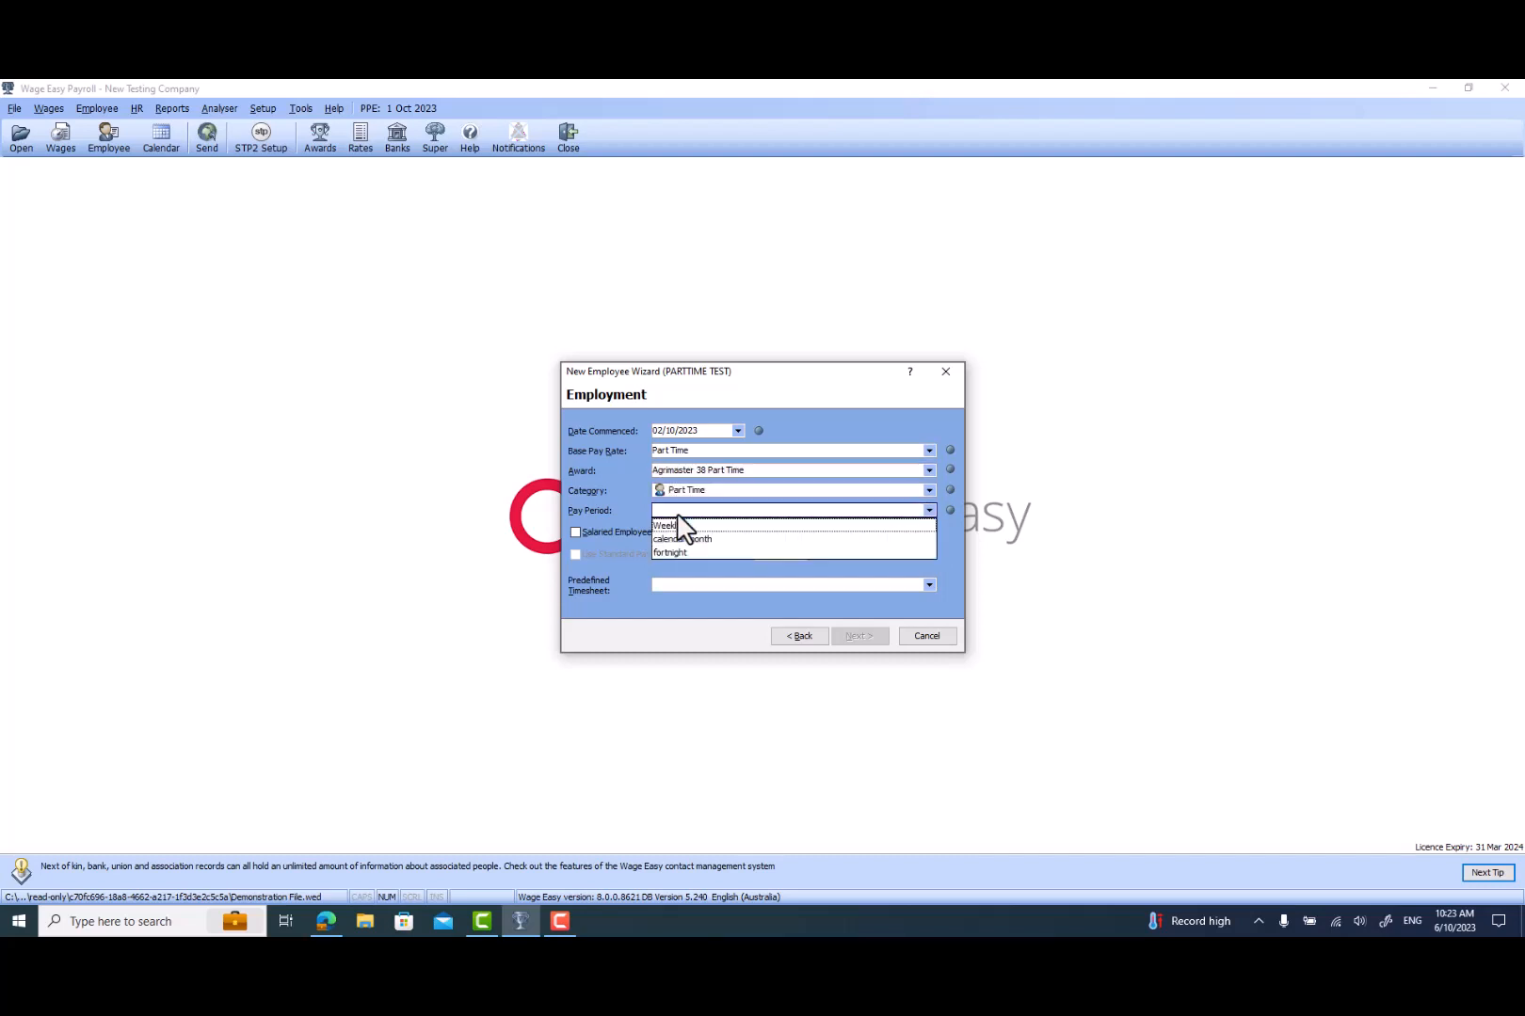
left_click(680, 555)
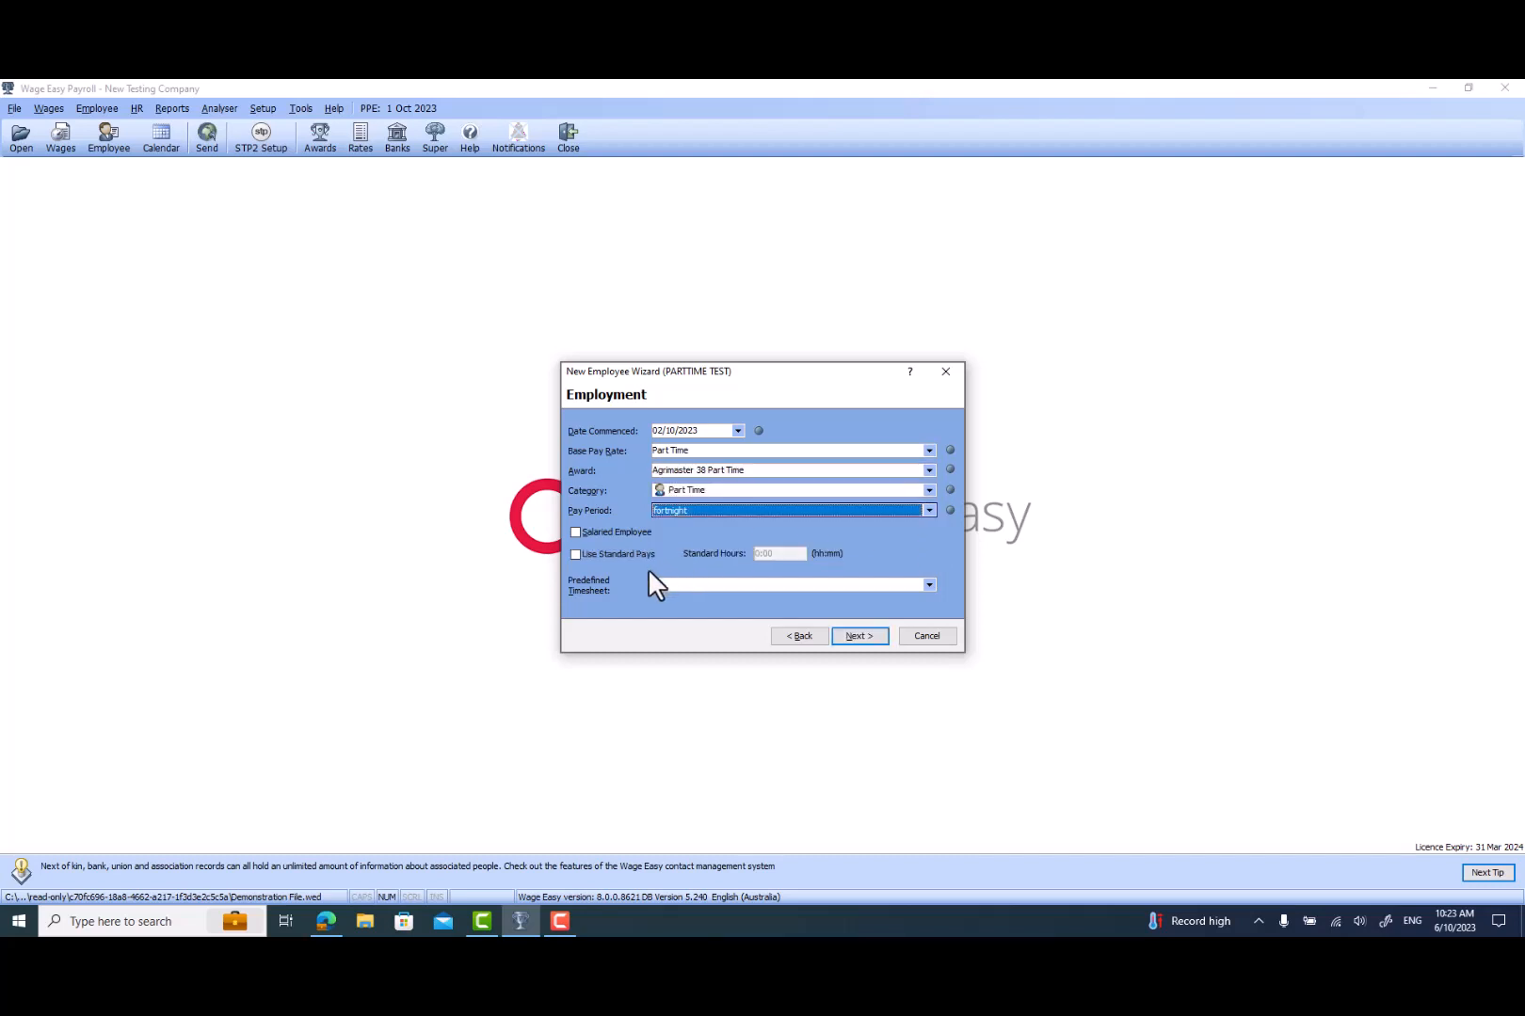
Step: Enable standard pays with standard hours of 40:00, keep the employee non-salaried, and continue to the payment details
left_click(594, 552)
left_click(602, 533)
left_click(757, 531)
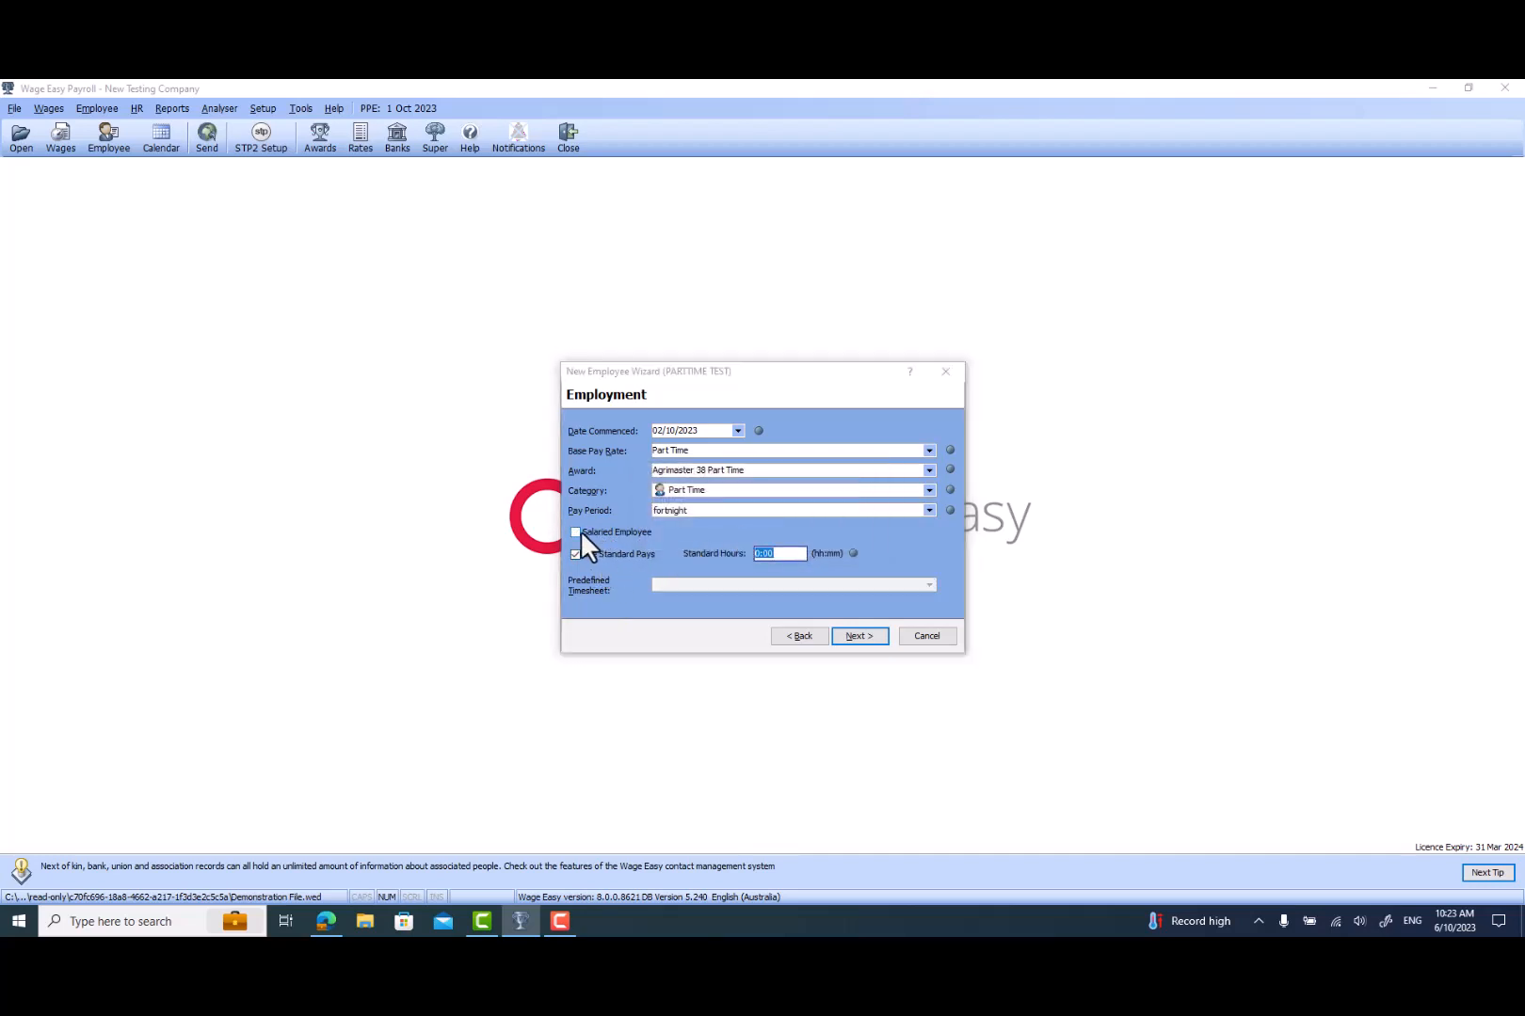
left_click(580, 532)
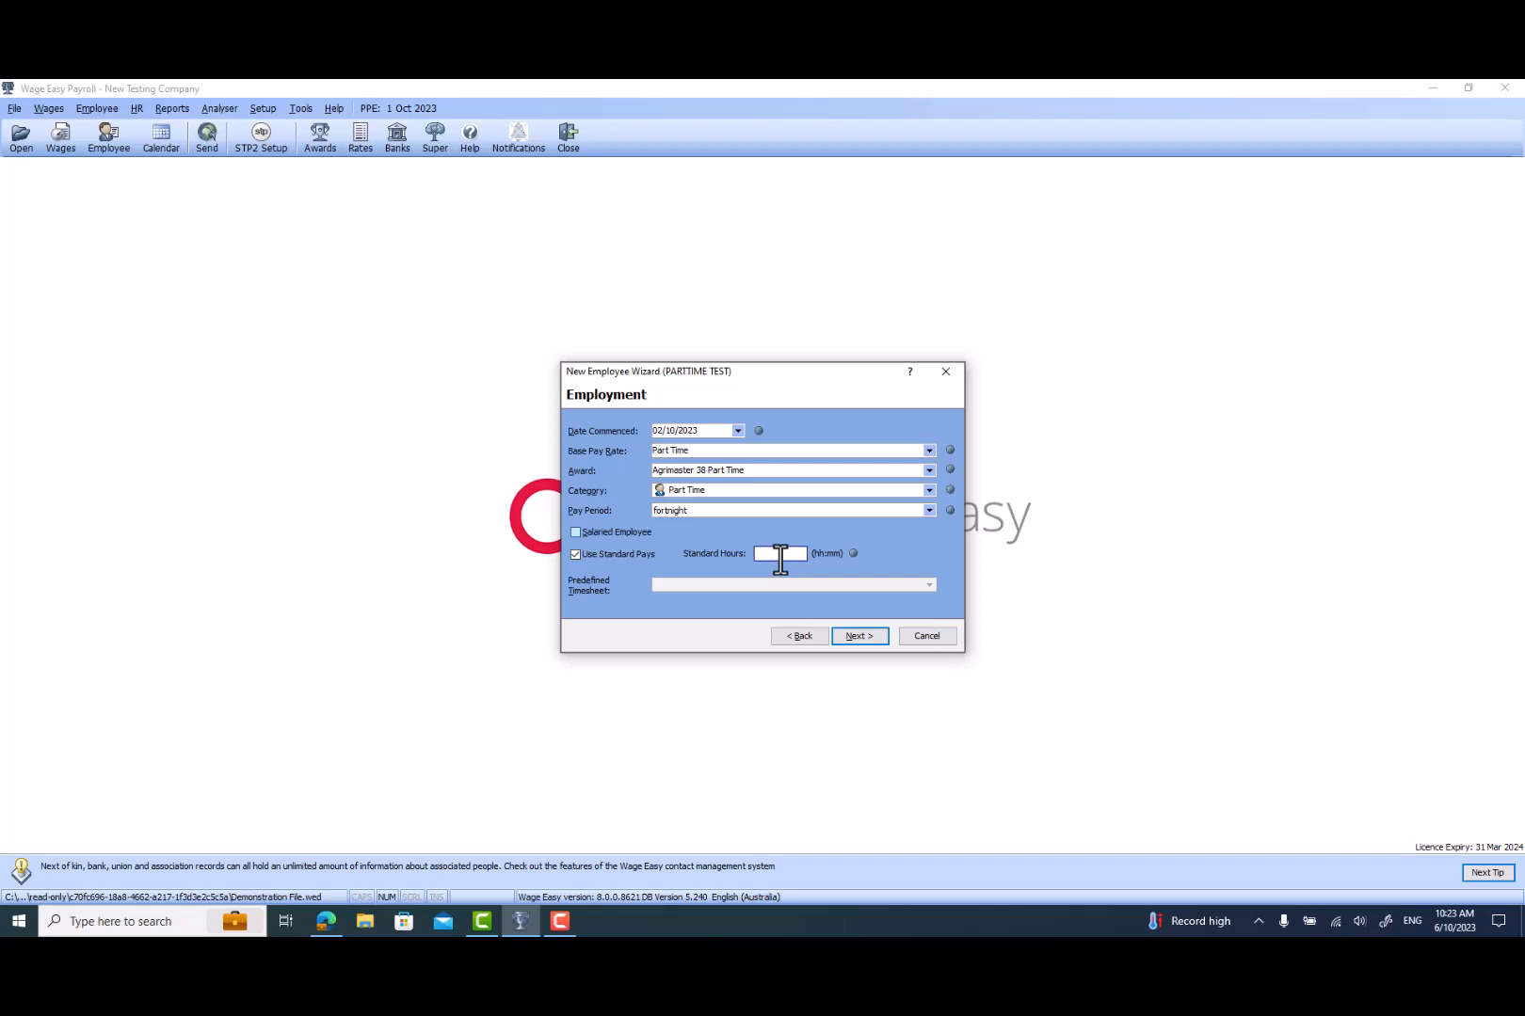
type("40:00")
left_click(861, 638)
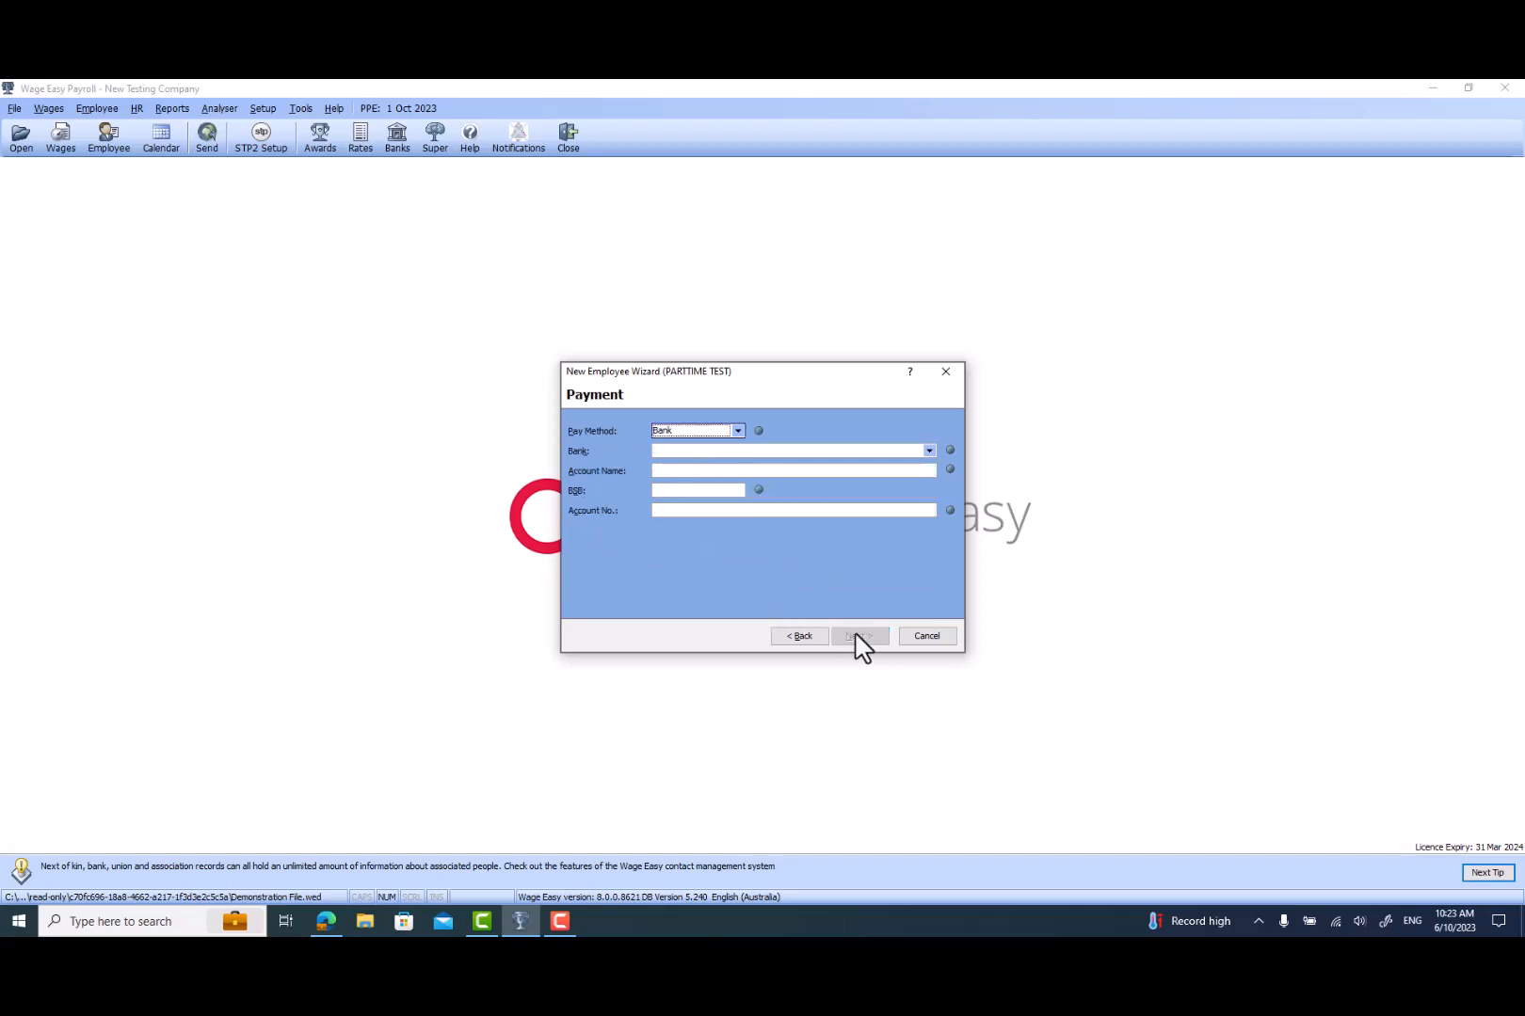
Step: Select ANZ as the employee's bank and enter the bank account name
left_click(694, 451)
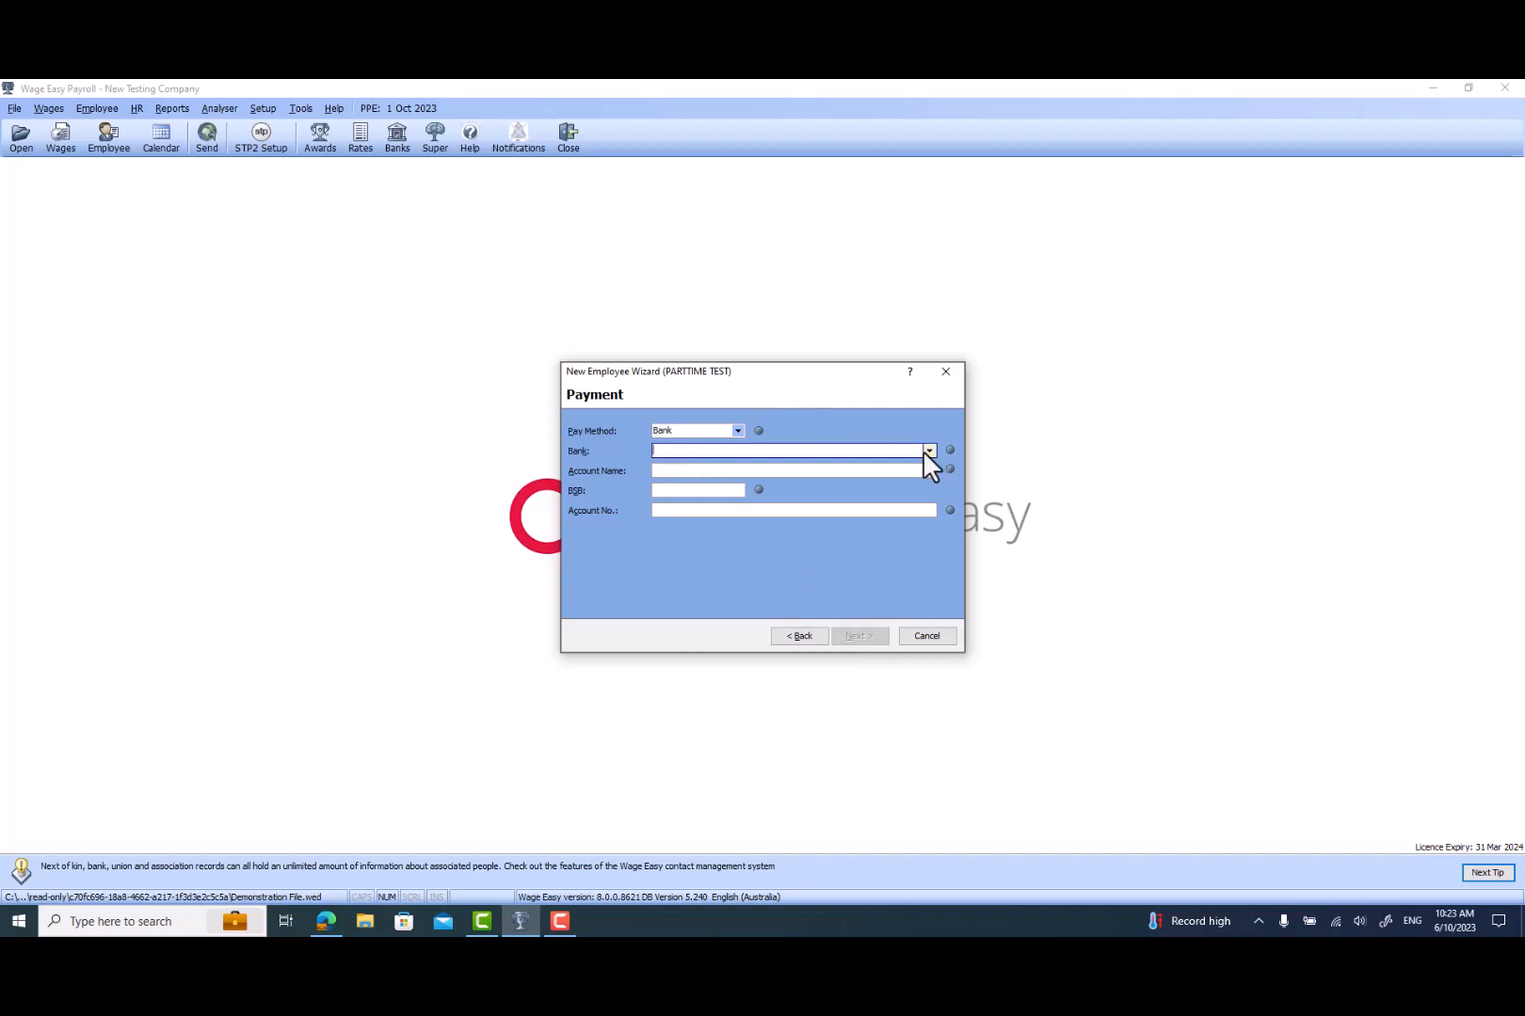
left_click(929, 451)
left_click(708, 468)
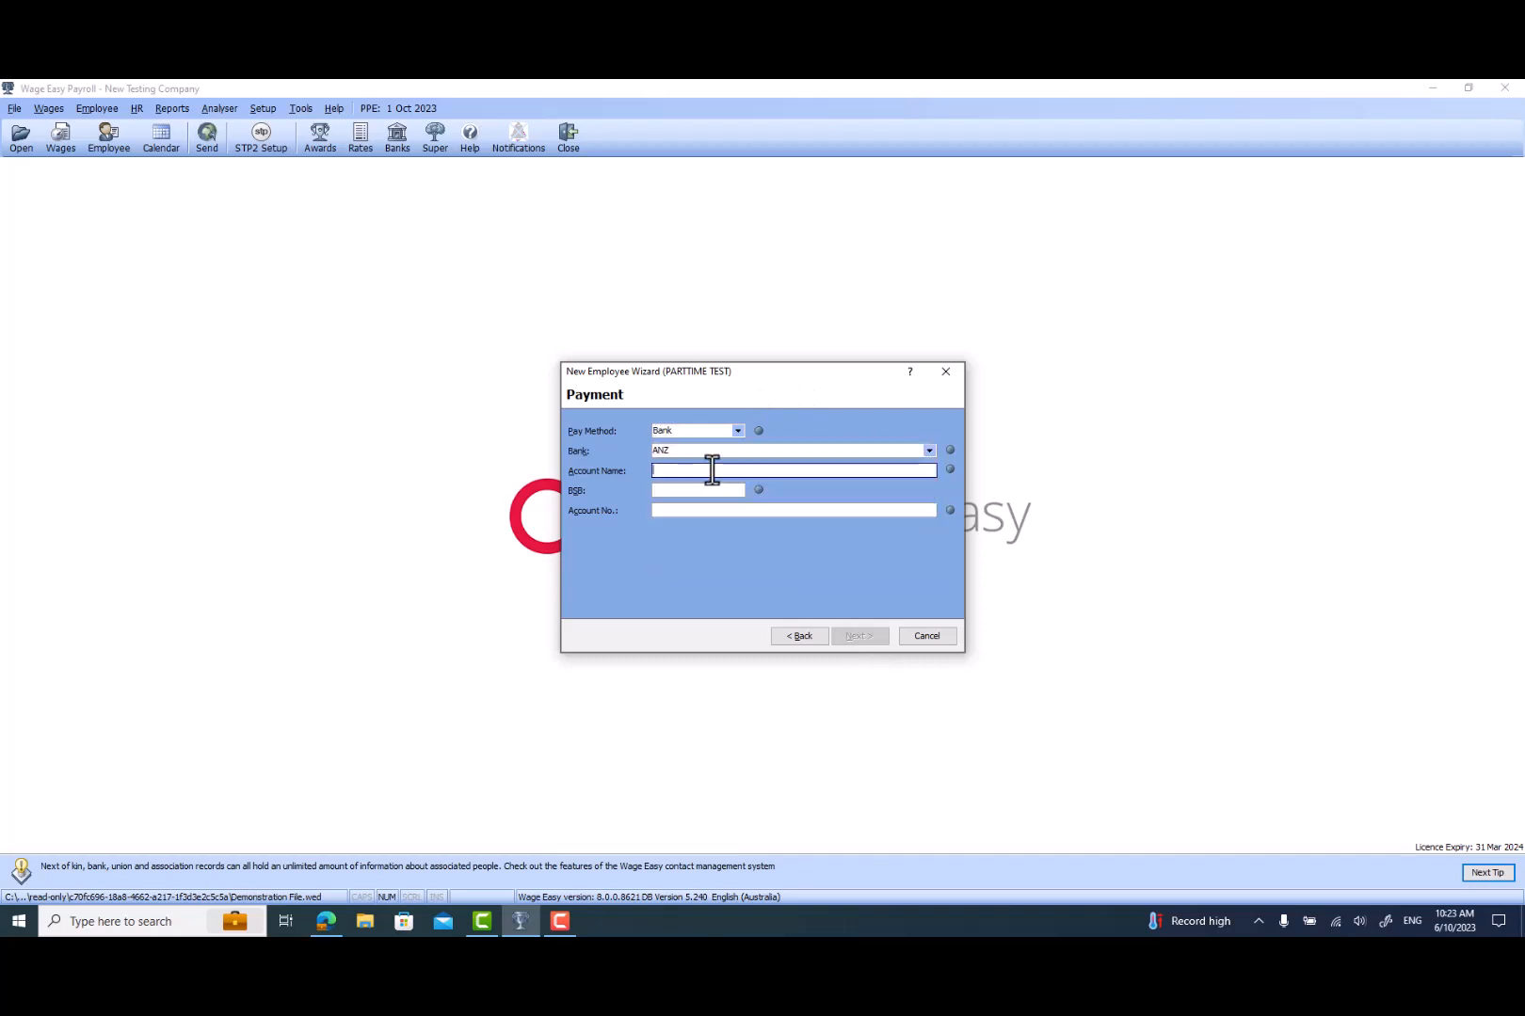
key("Caps_Lock")
type("P")
key("Caps_Lock")
type("arttime te")
type("st")
Step: Enter the BSB and bank account number and continue to the taxation details
left_click(695, 490)
type("111-111")
left_click(679, 511)
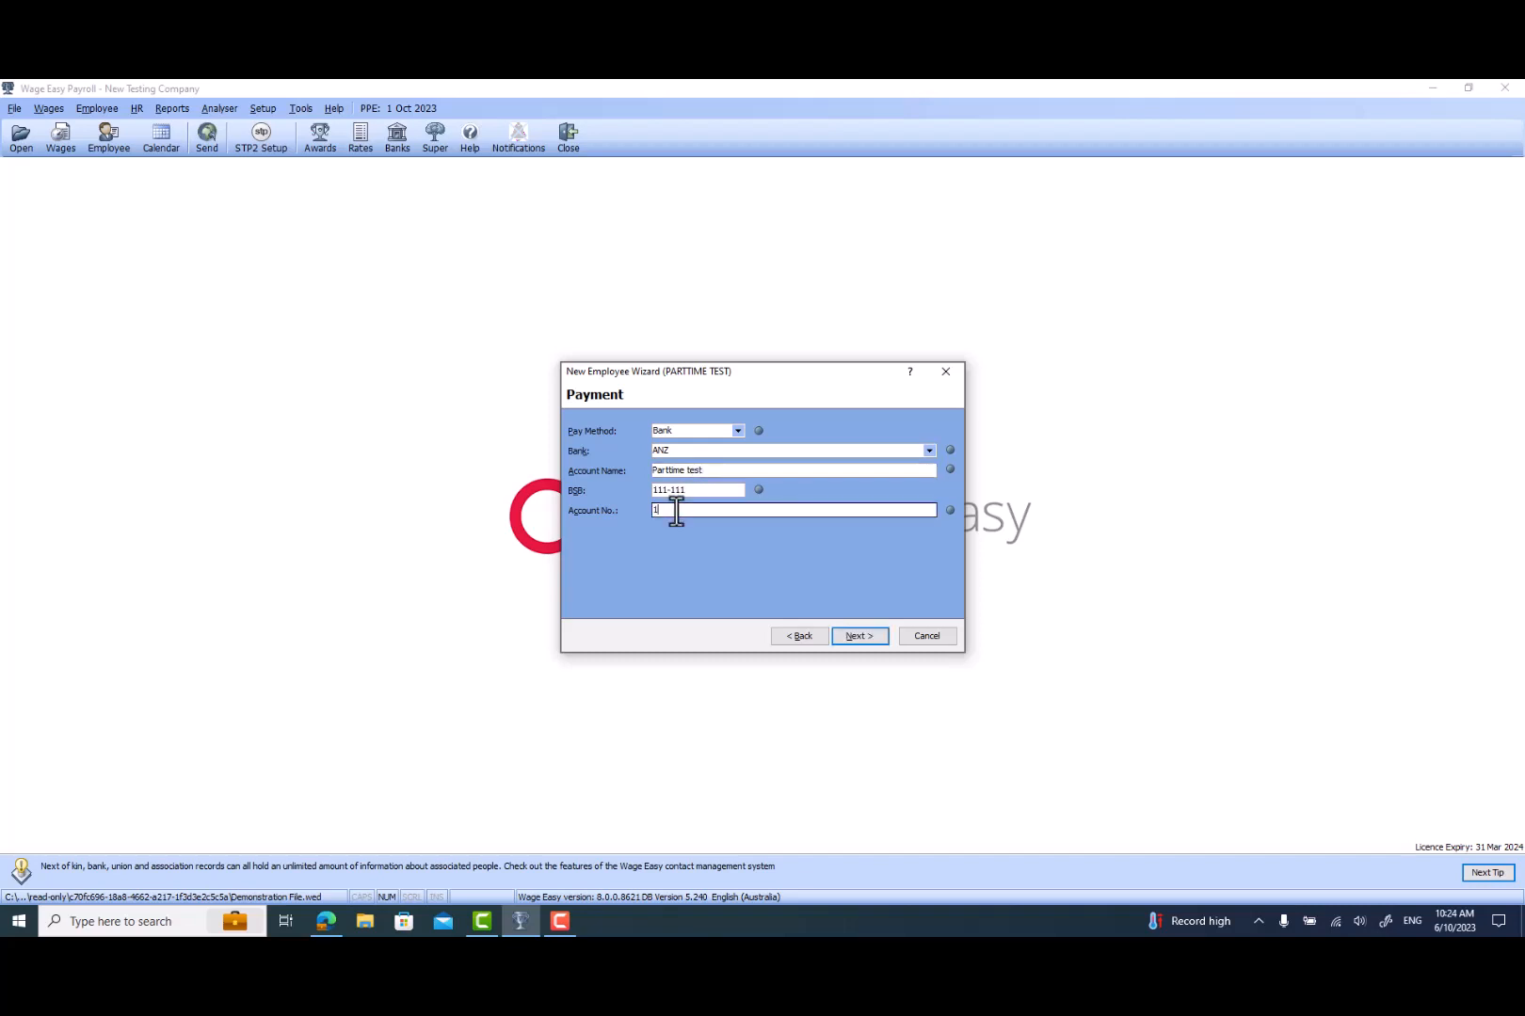
type("111111111")
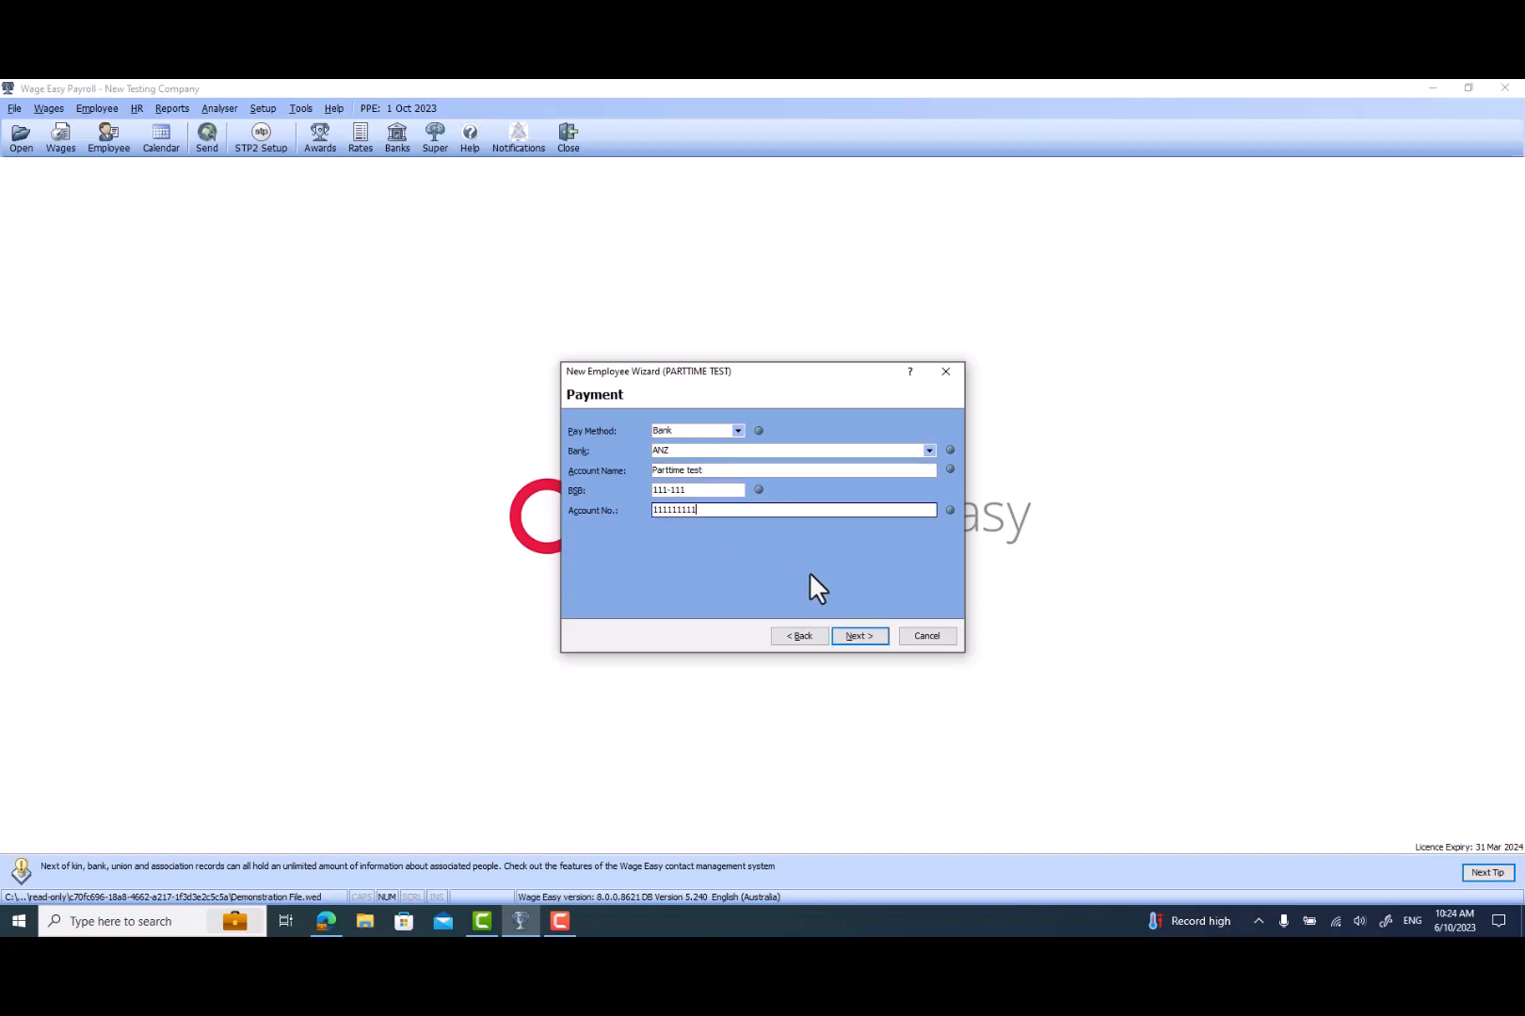
left_click(867, 638)
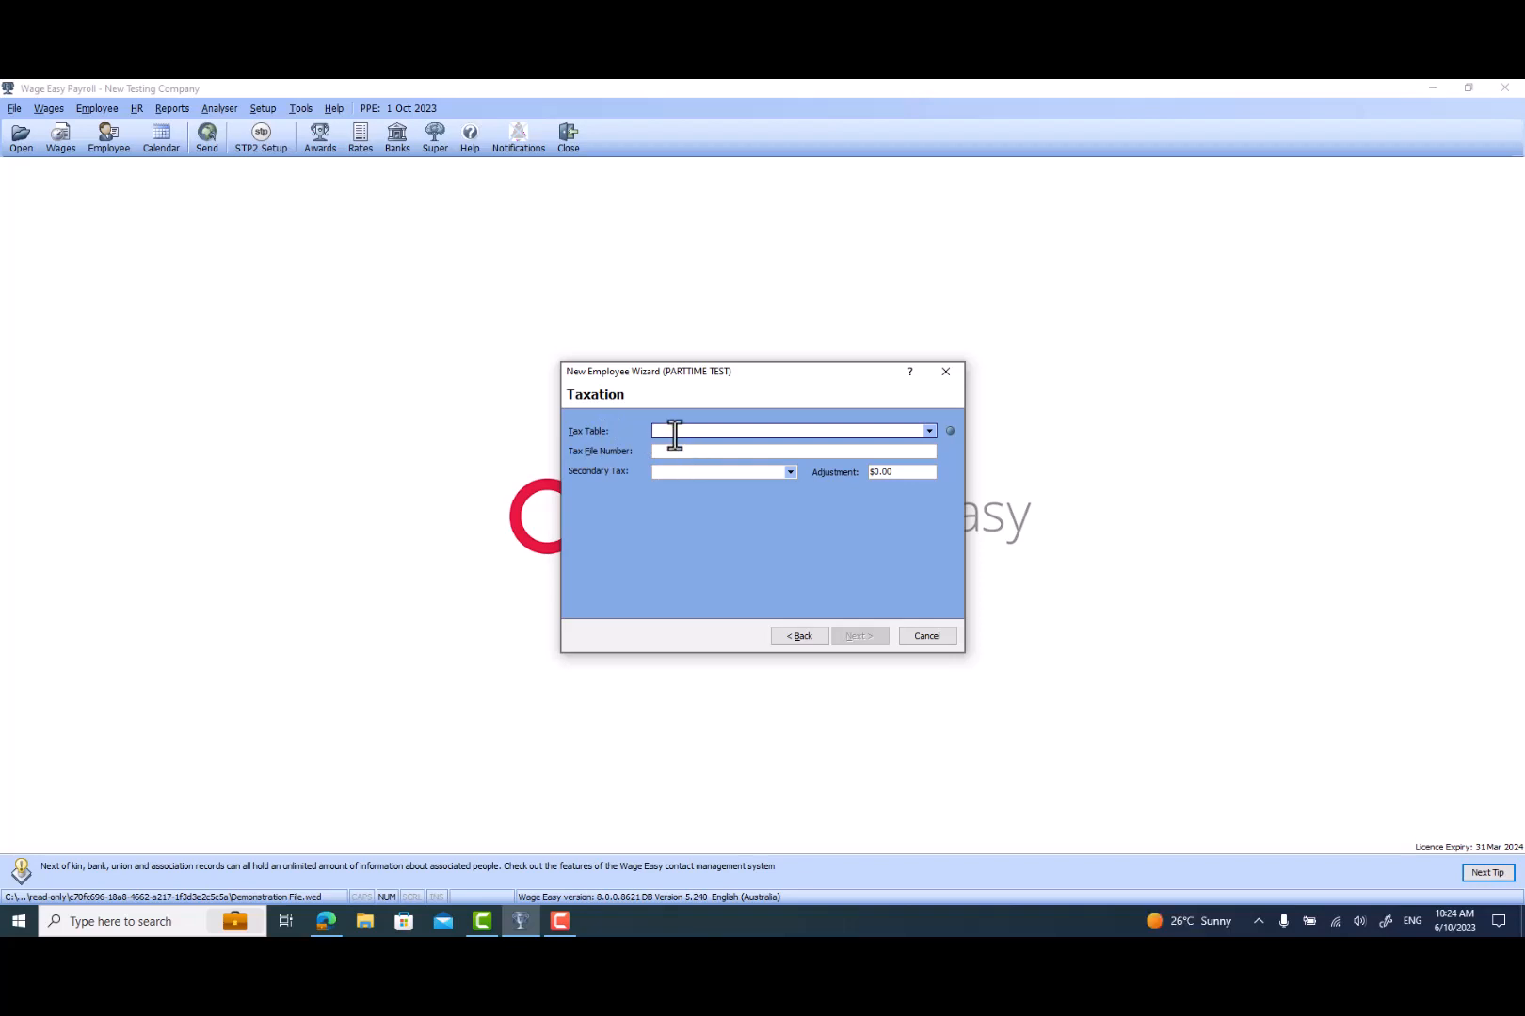
Step: Select the 02 With General Exemption (2023-24) tax table and enter the employee's tax file number
left_click(825, 432)
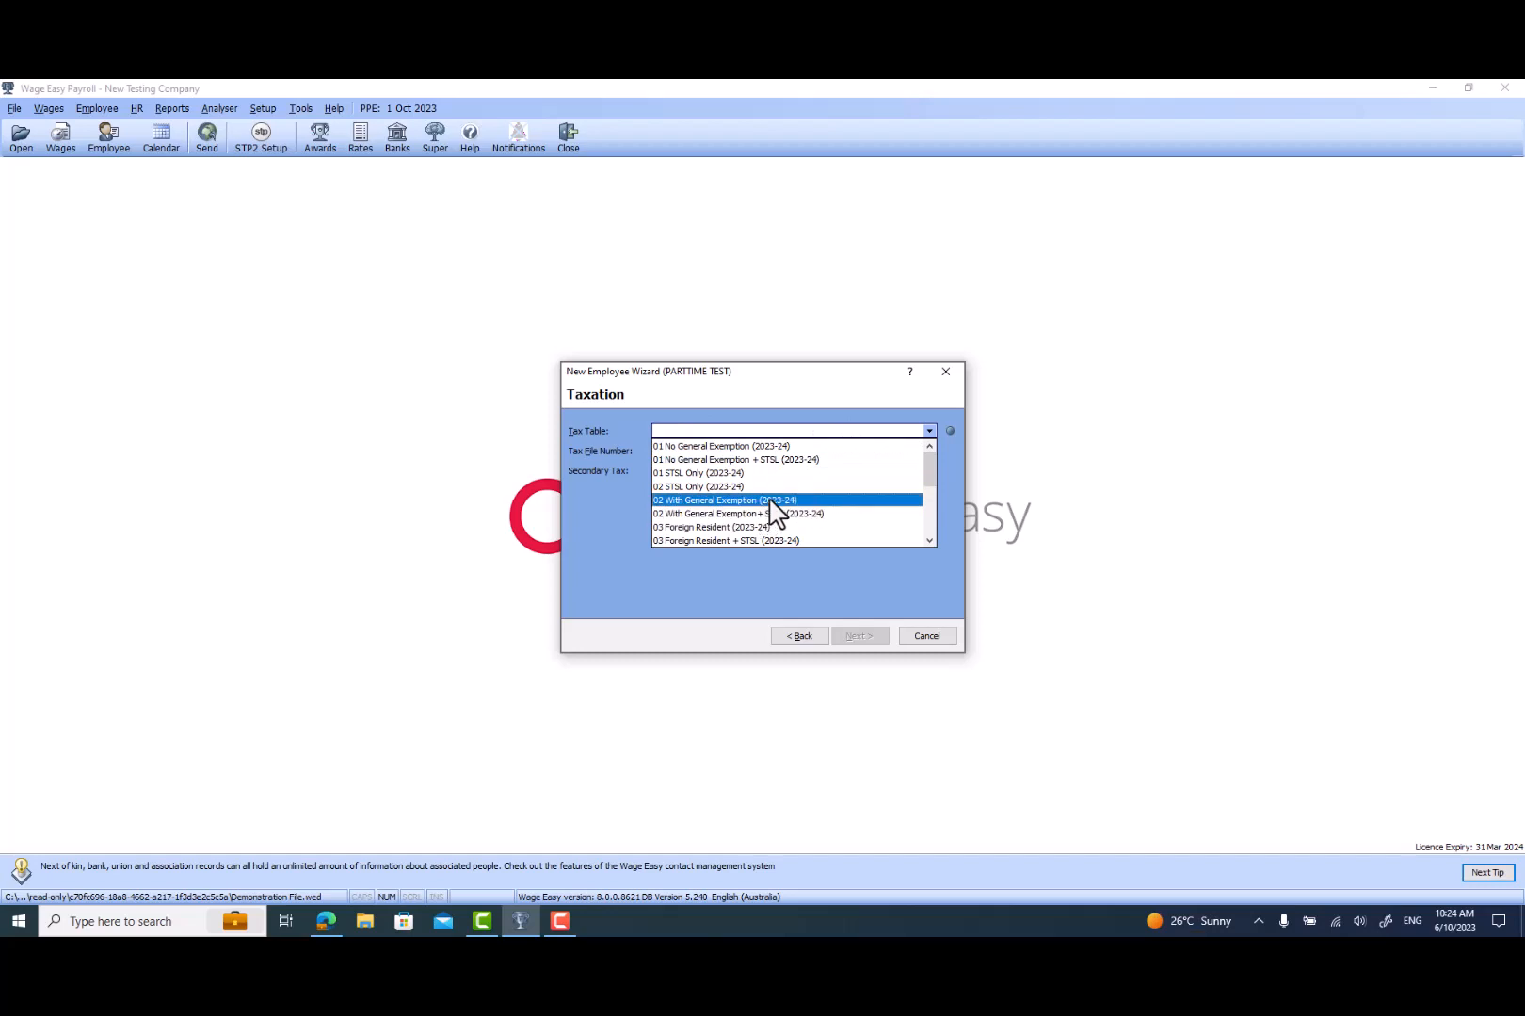
left_click(708, 502)
left_click(670, 452)
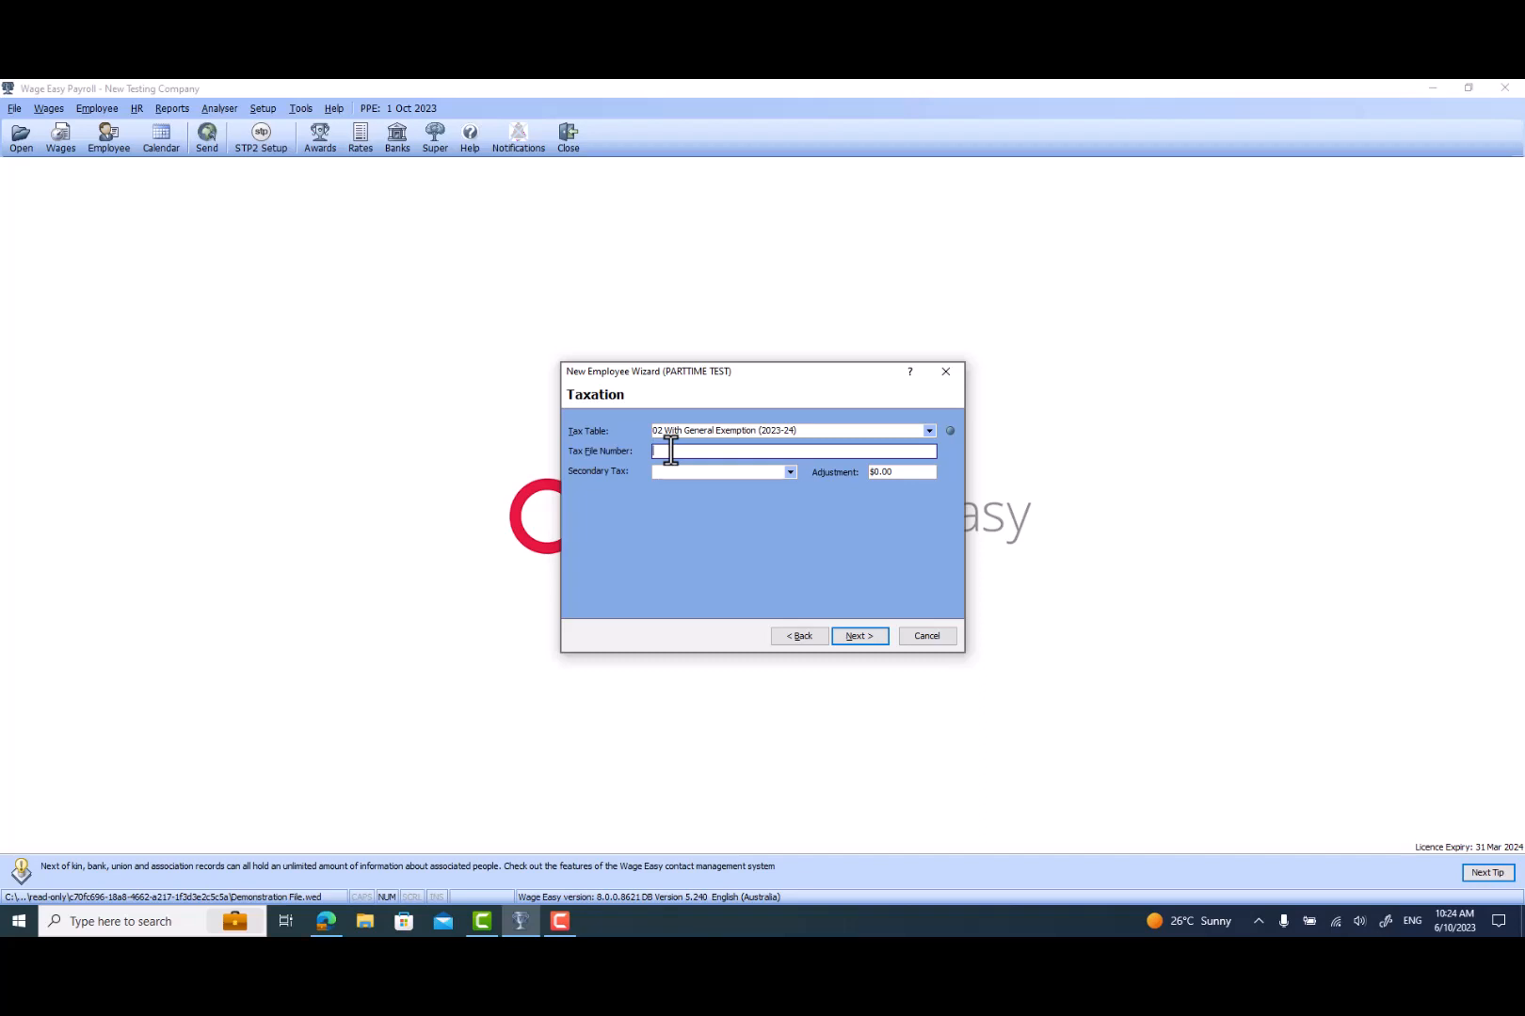
type("111111111")
key("Tab")
Step: Leave the secondary tax empty and the adjustment at 0, and continue to the superannuation fund details
left_click(789, 471)
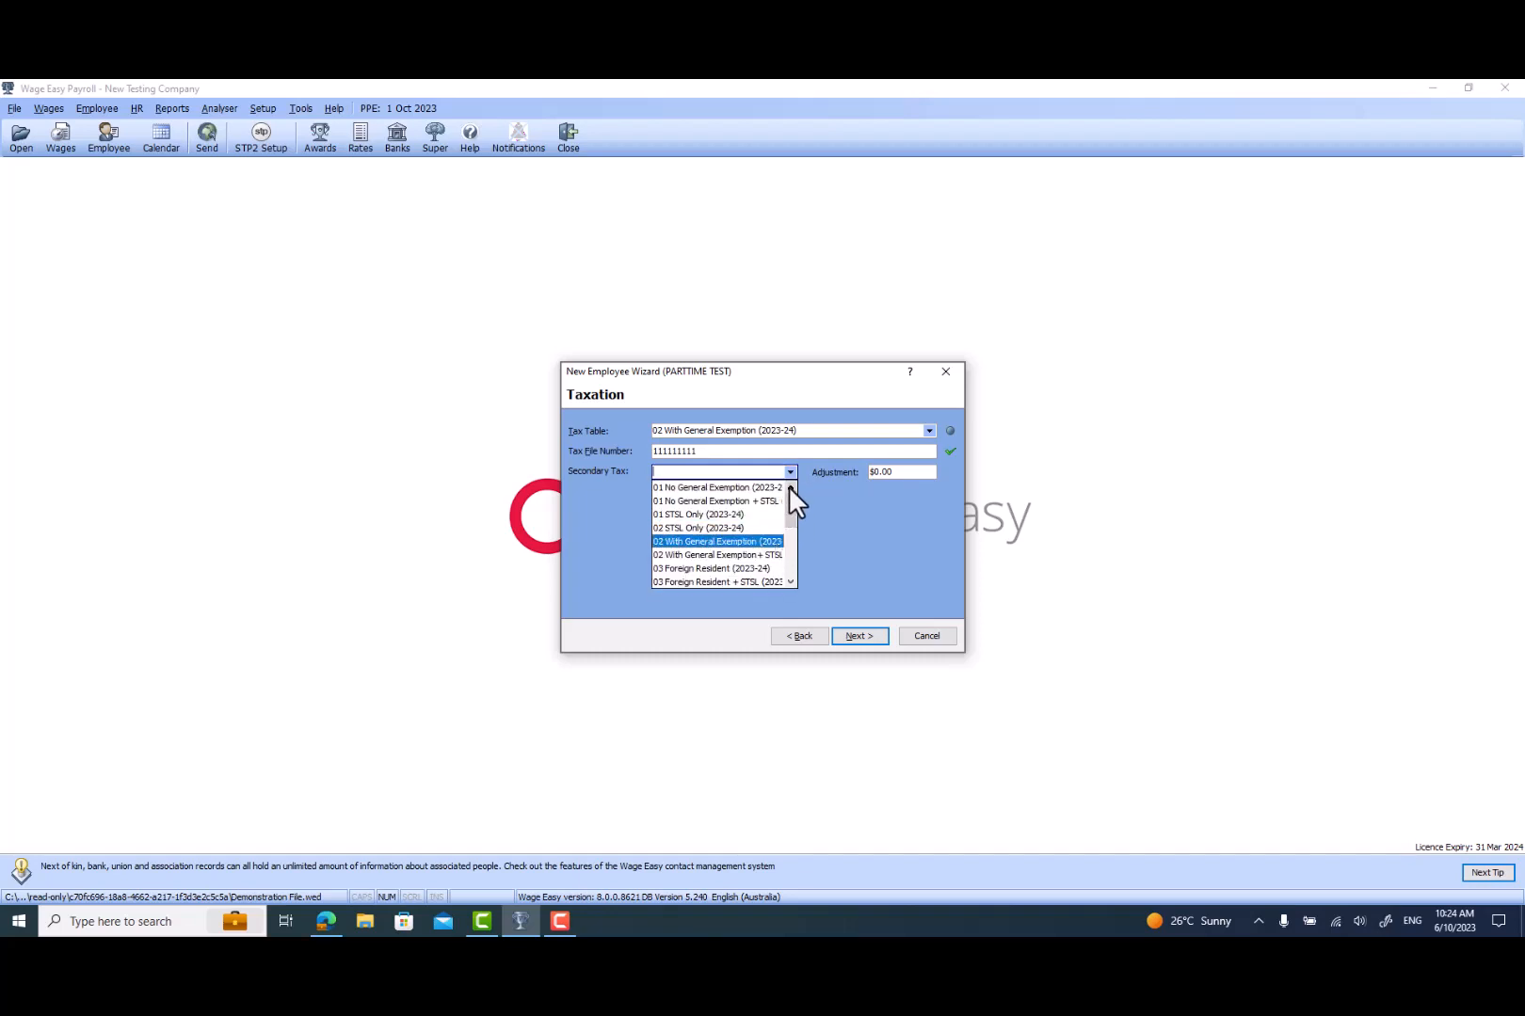
left_click(791, 470)
left_click(886, 472)
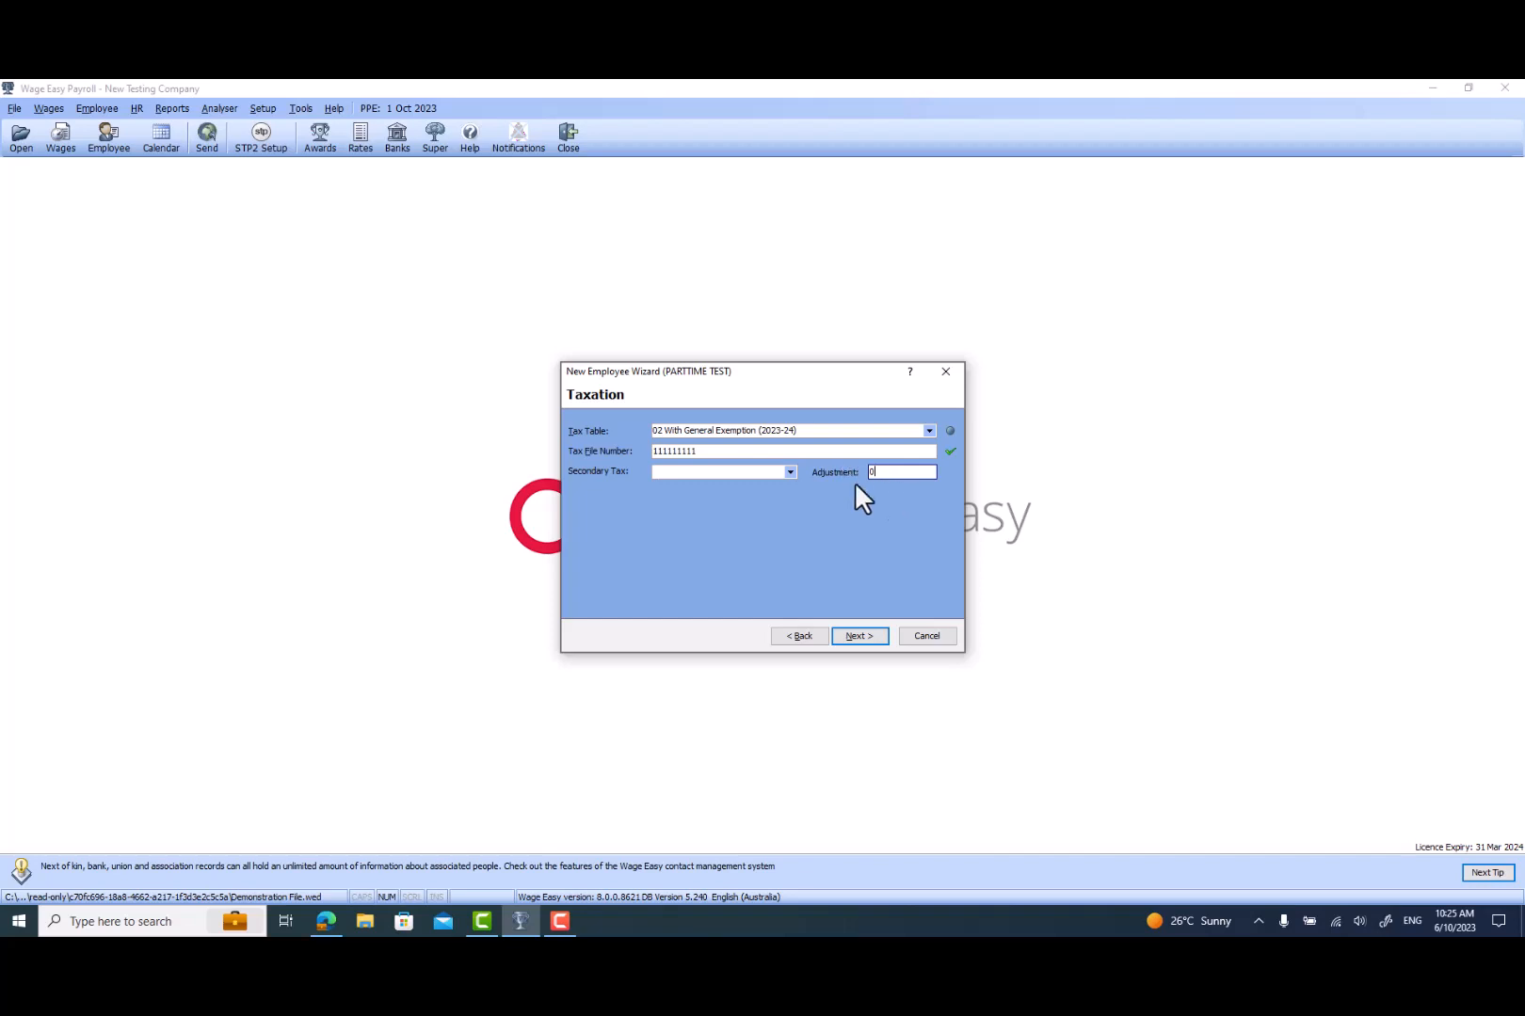
left_click(851, 644)
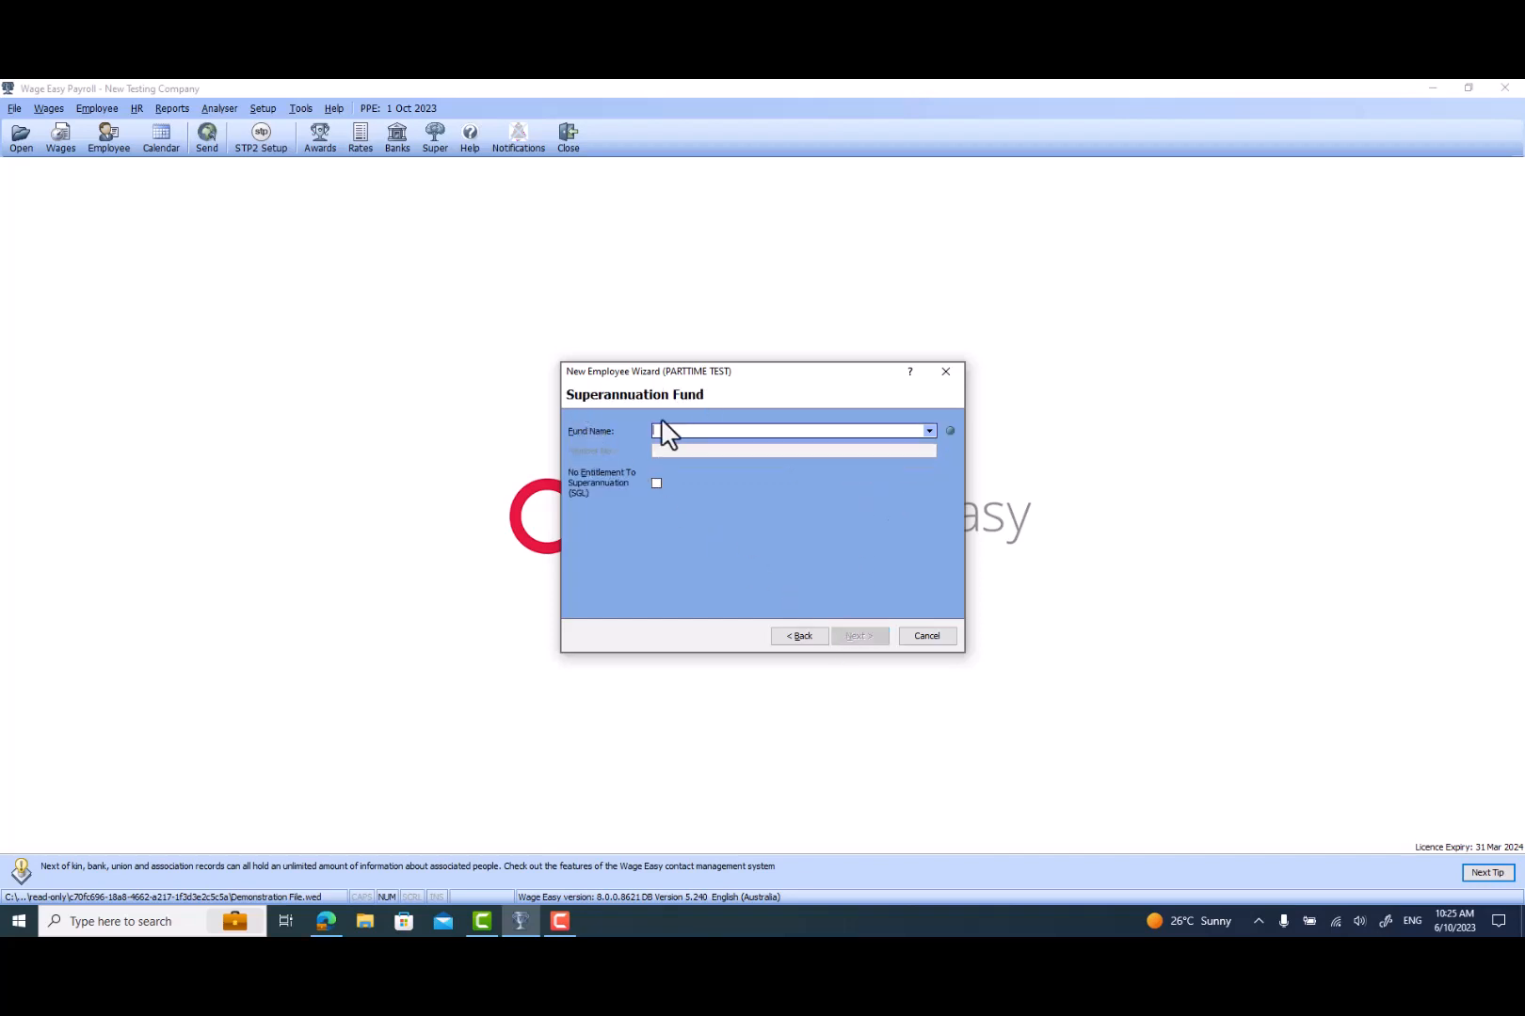
Step: Enter super as the fund name and add it as a new superannuation fund
left_click(929, 431)
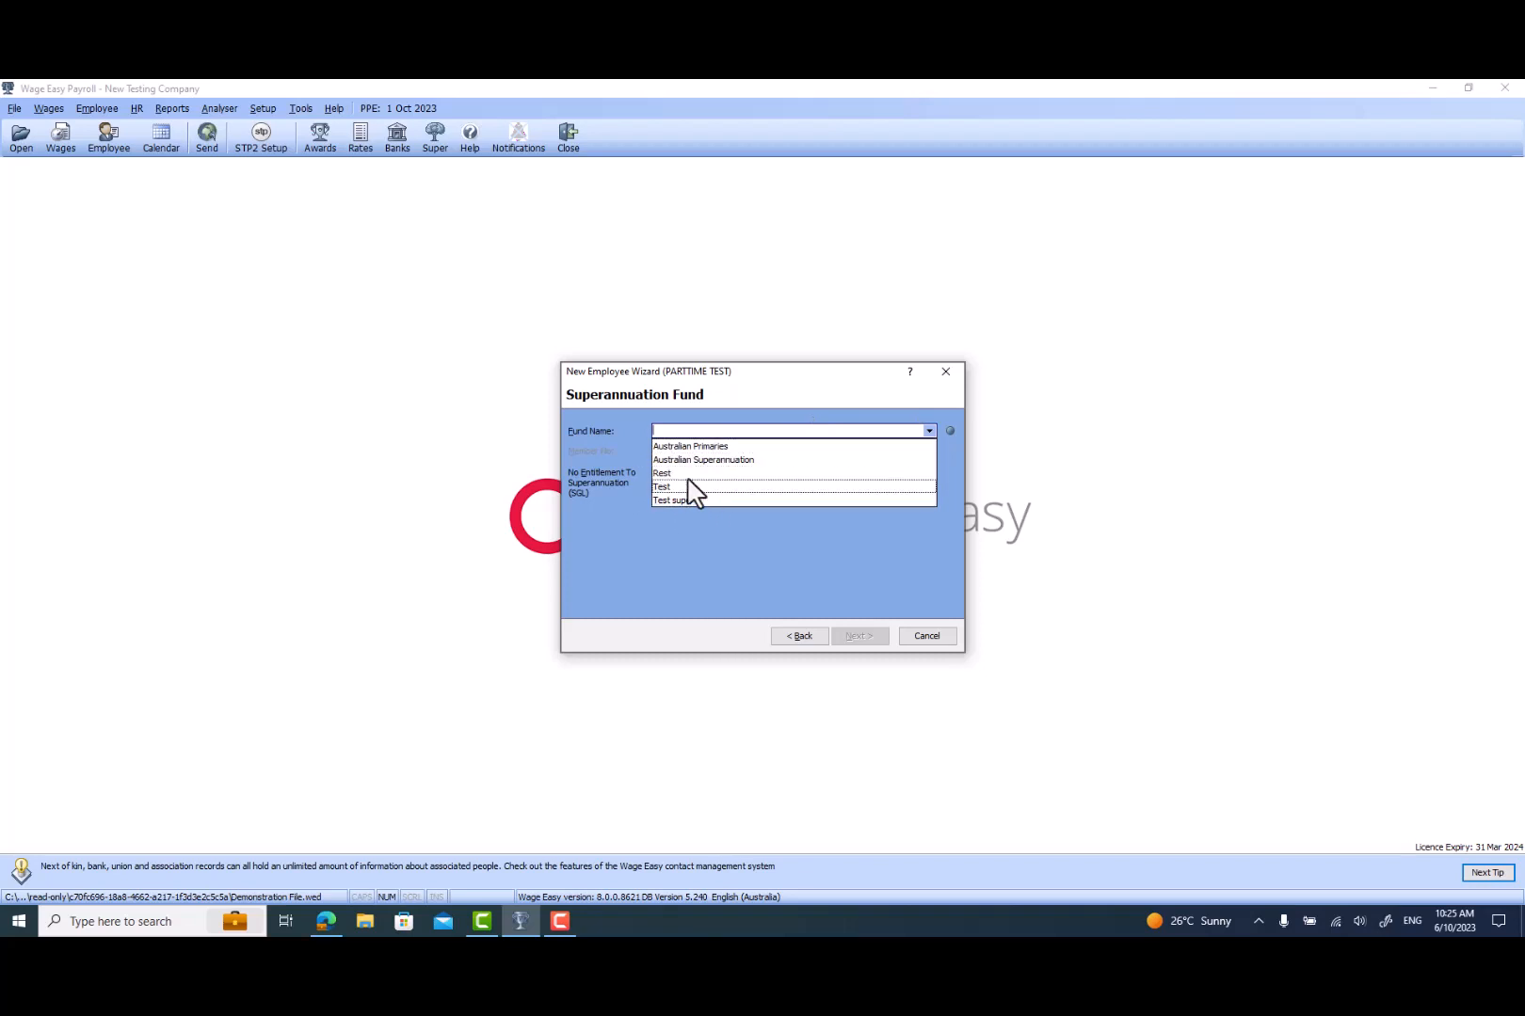
left_click(680, 431)
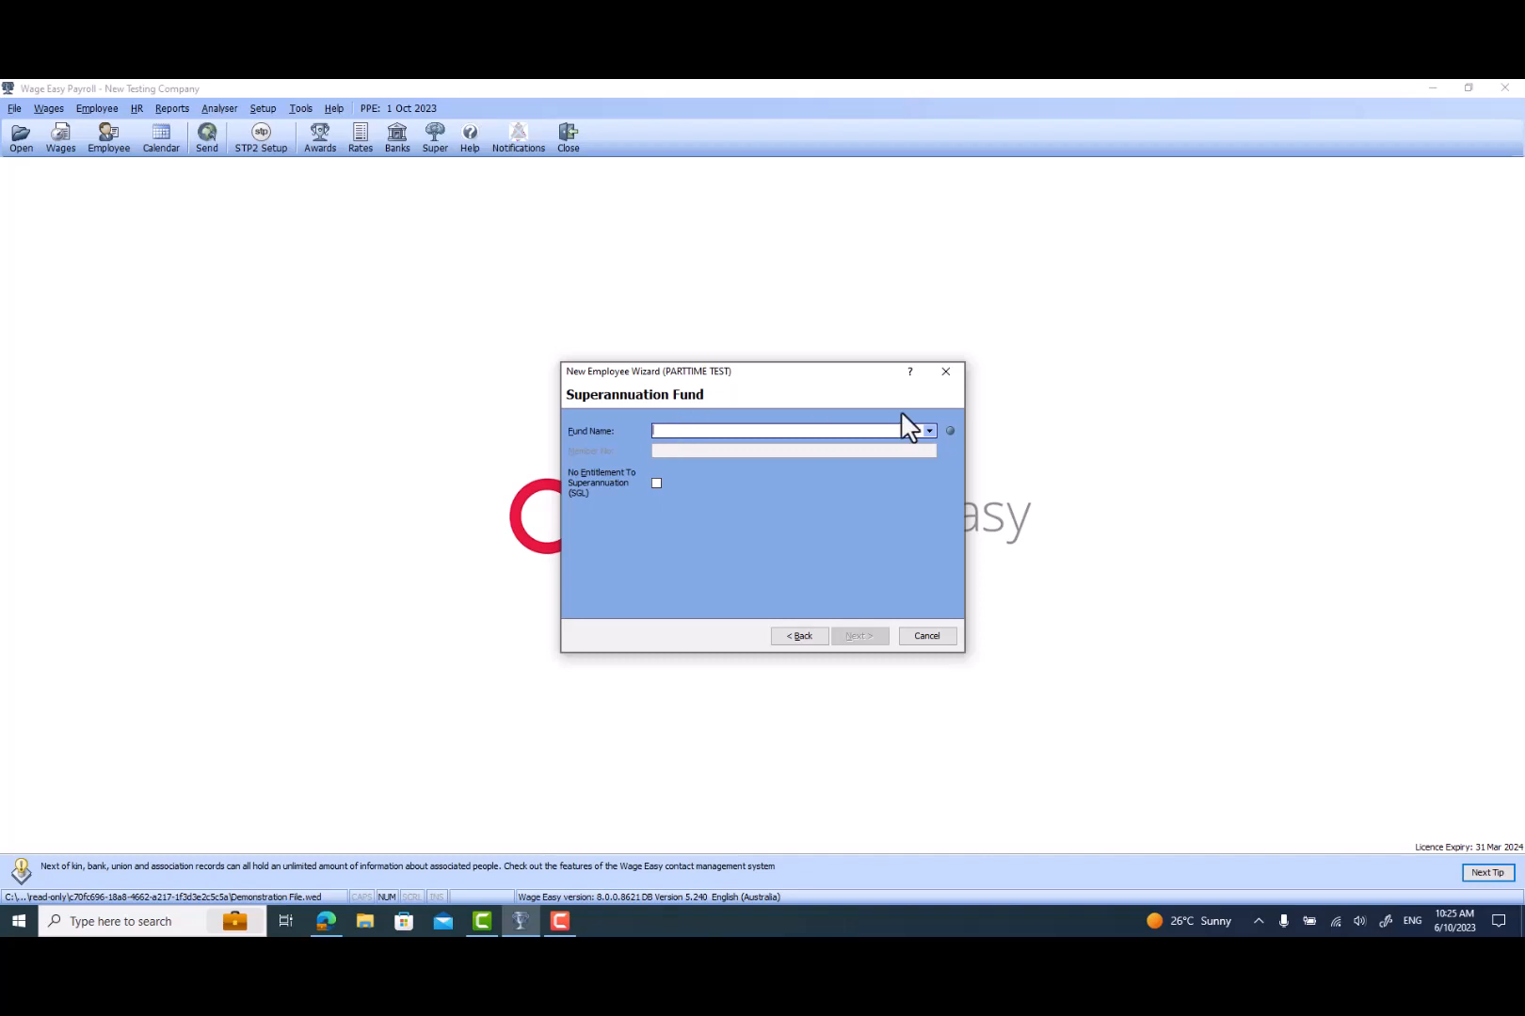
left_click(929, 432)
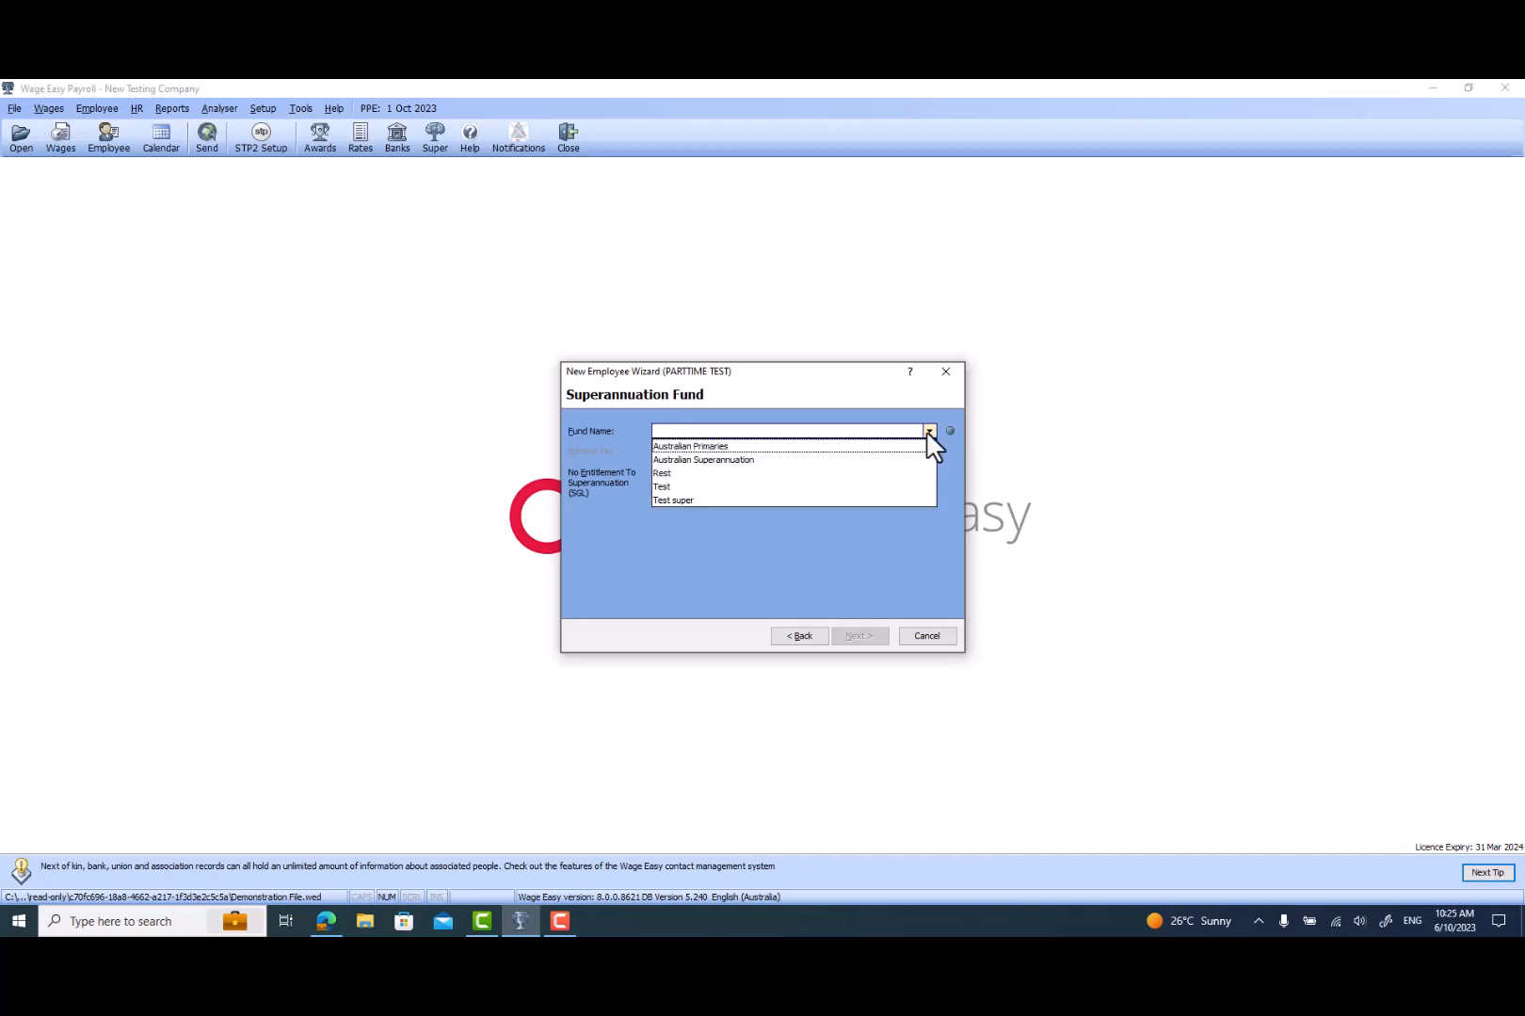
left_click(828, 431)
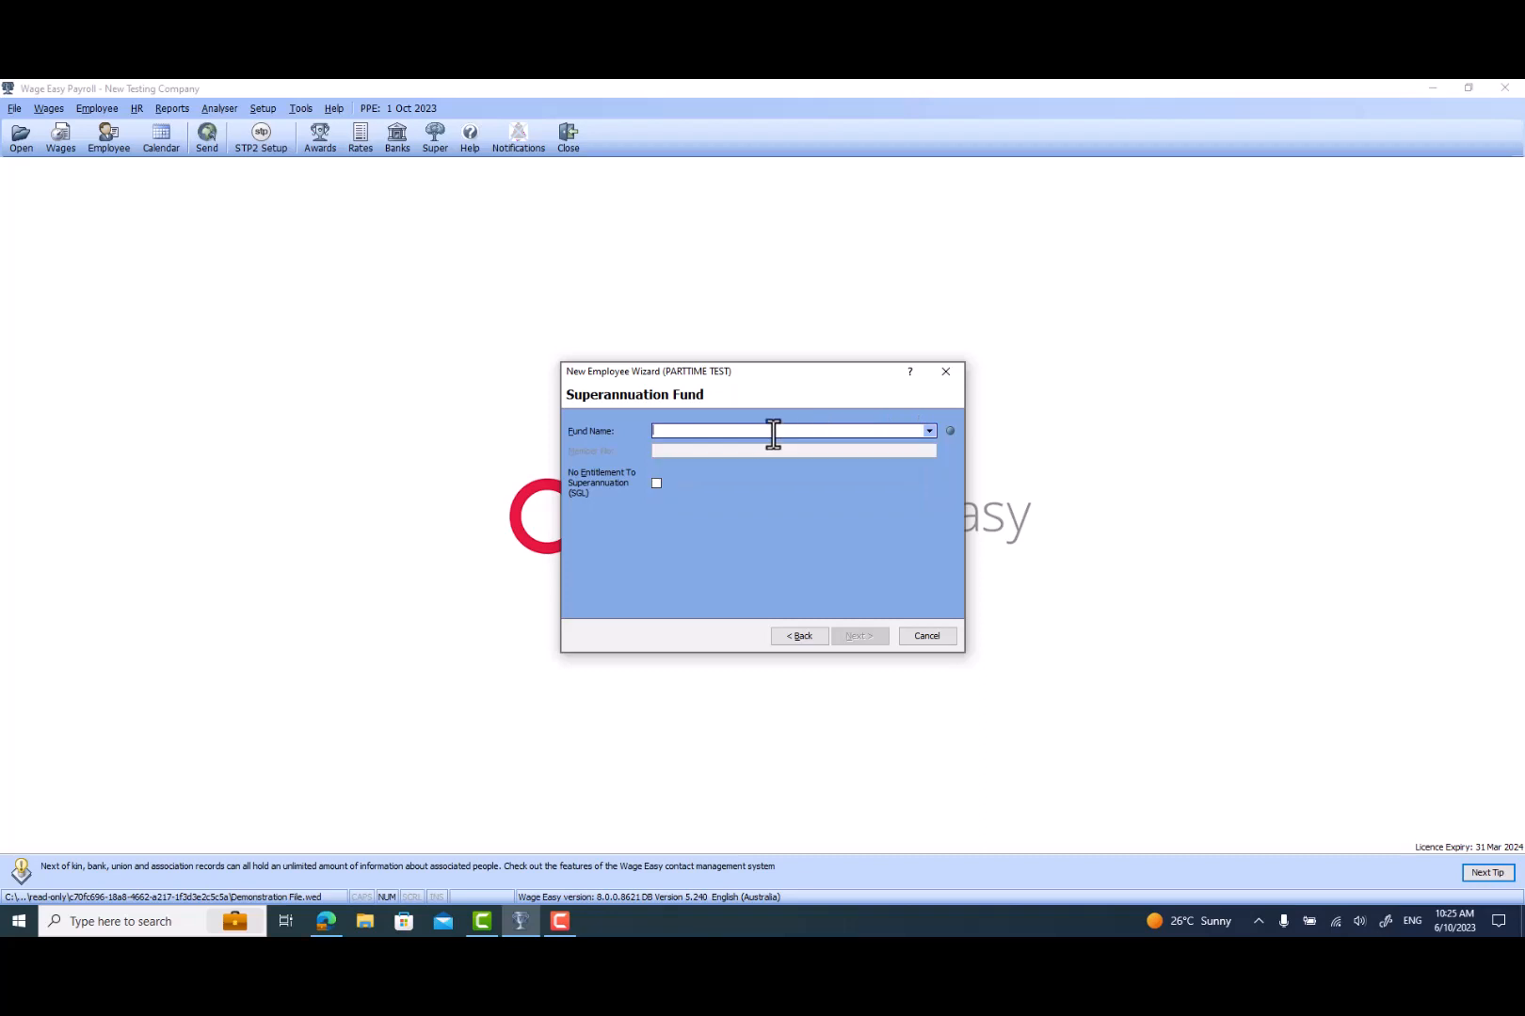
type("super")
key("Tab")
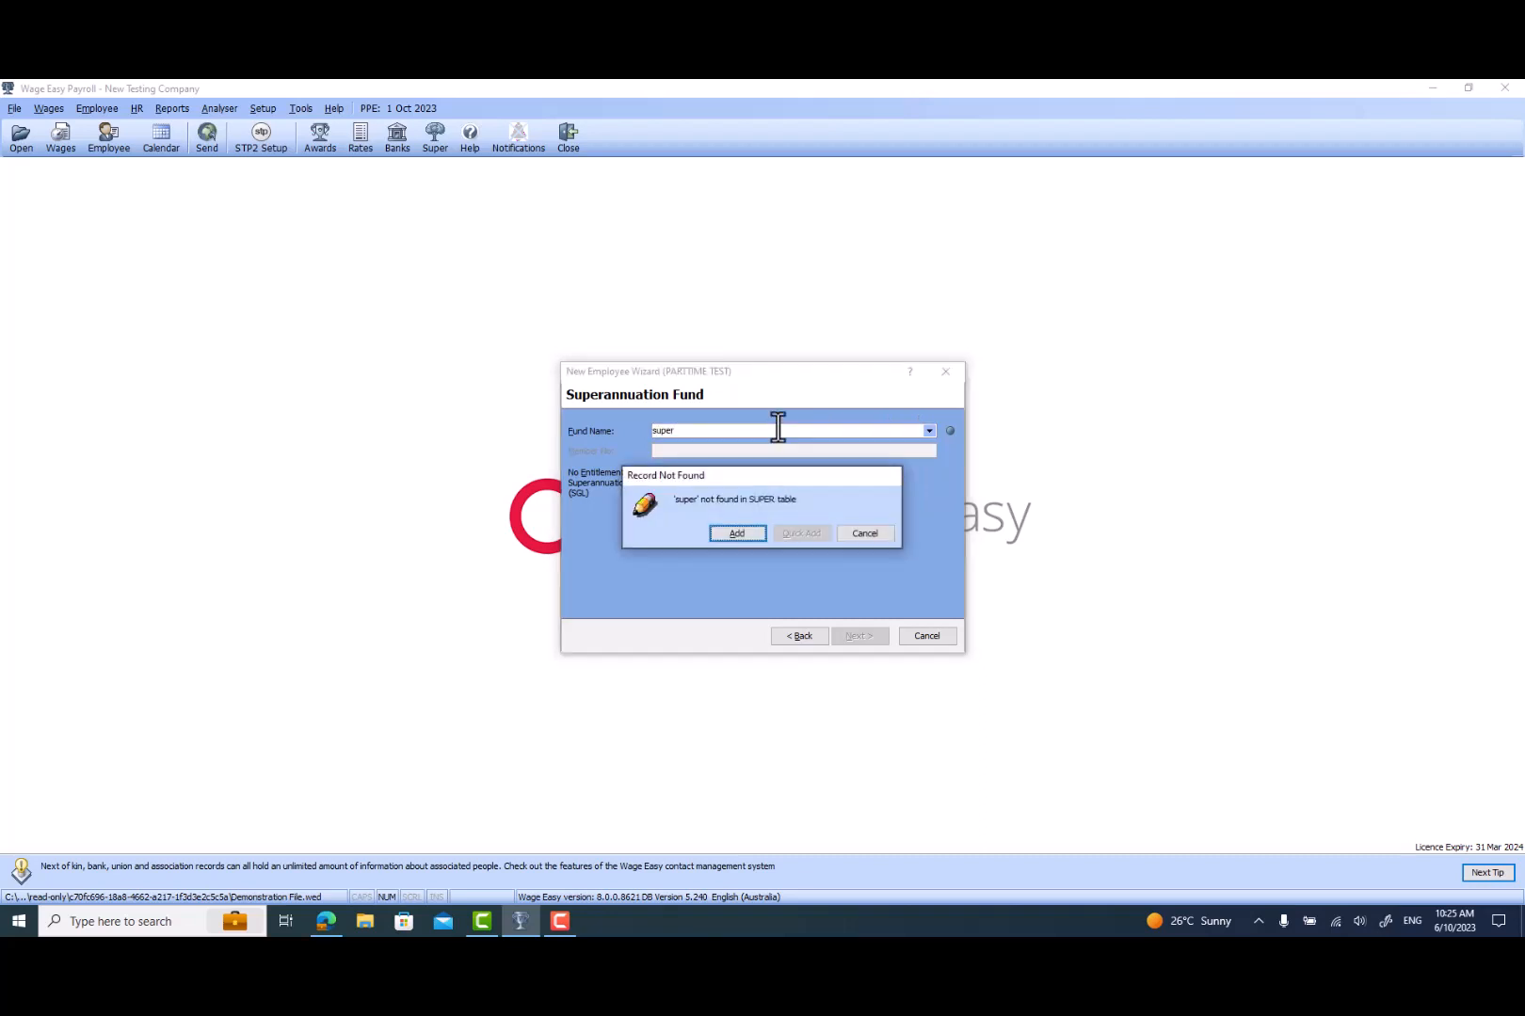
left_click(749, 529)
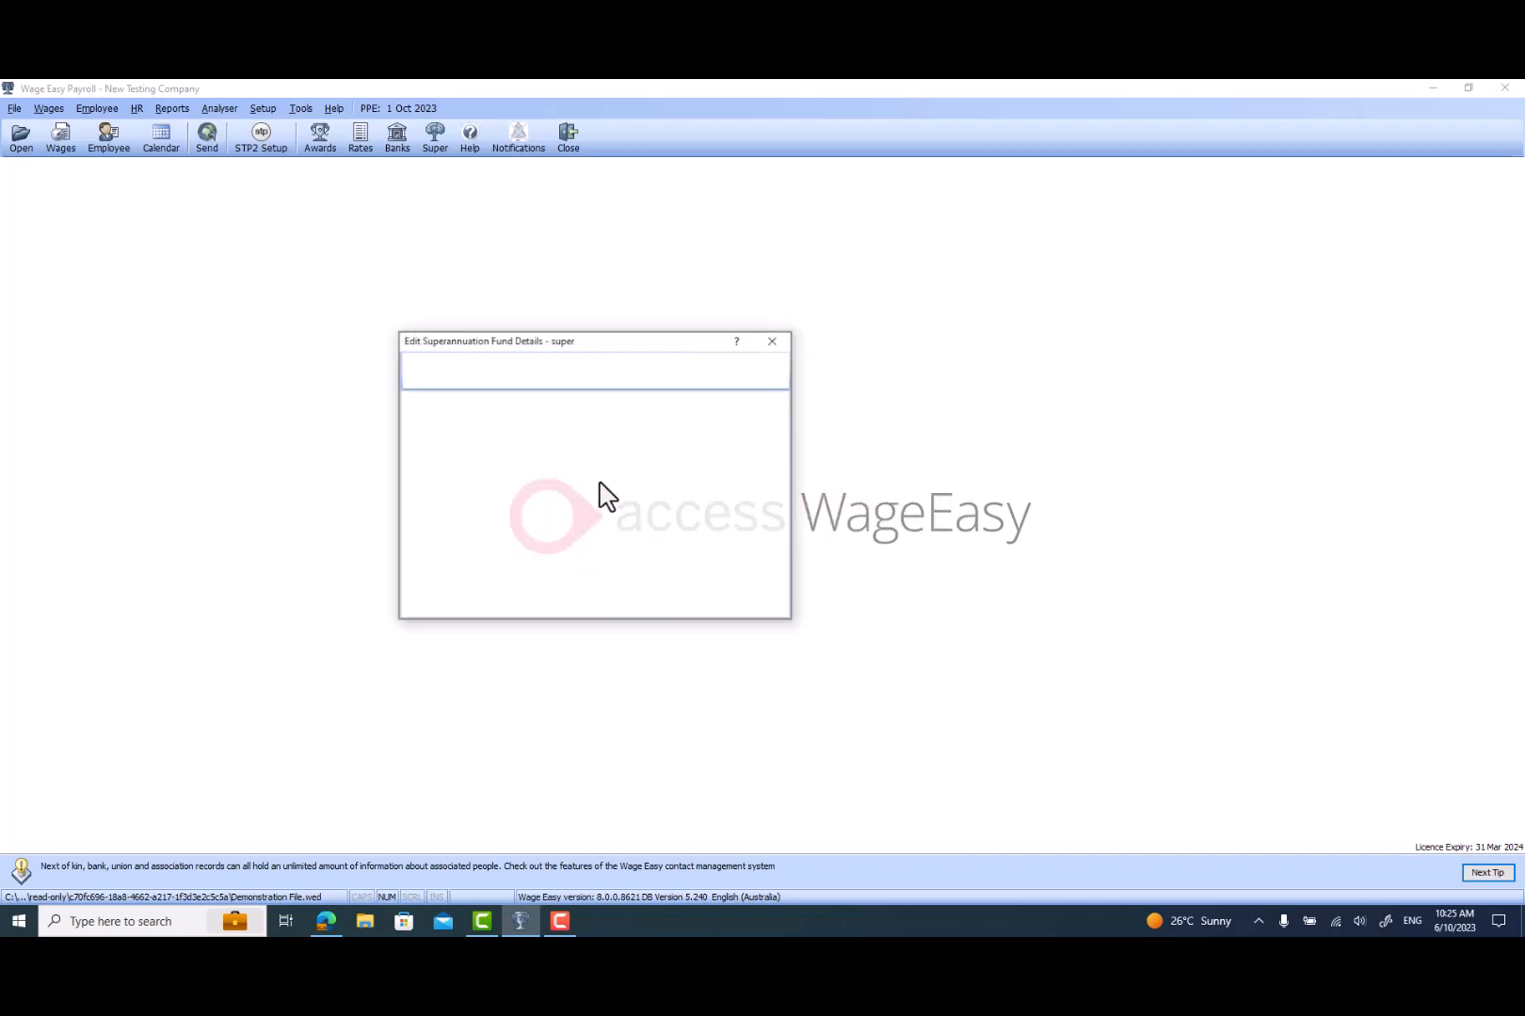
Step: Close the new fund's details, enter the employee's member number and continue to the confirmation page
left_click(497, 451)
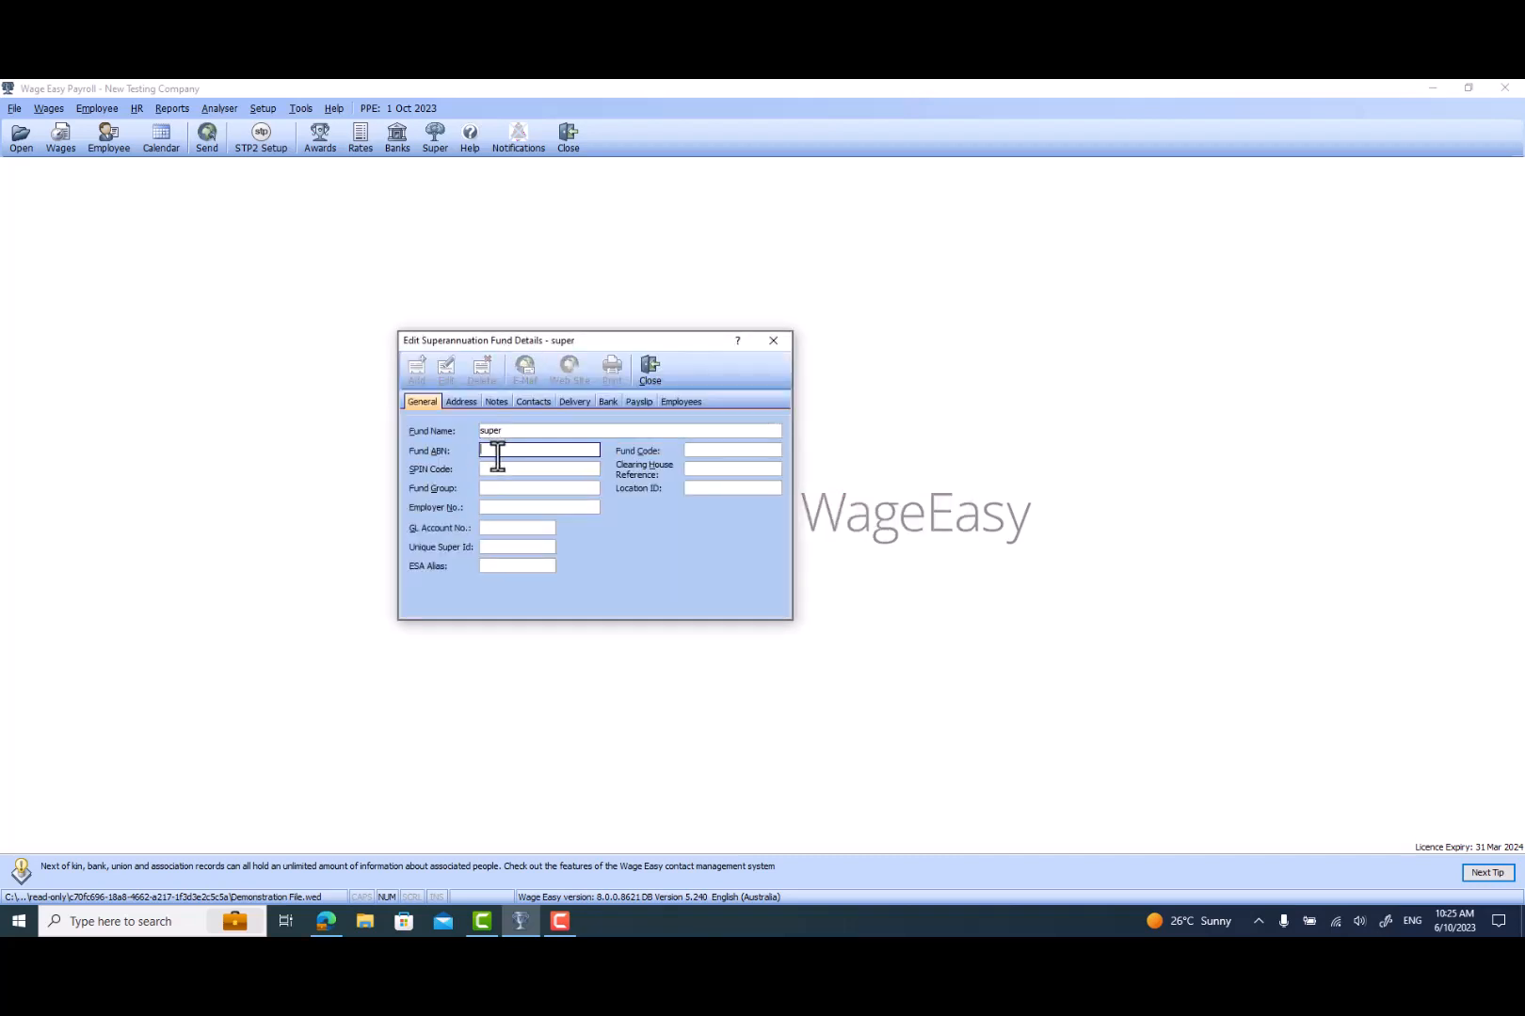
left_click(497, 469)
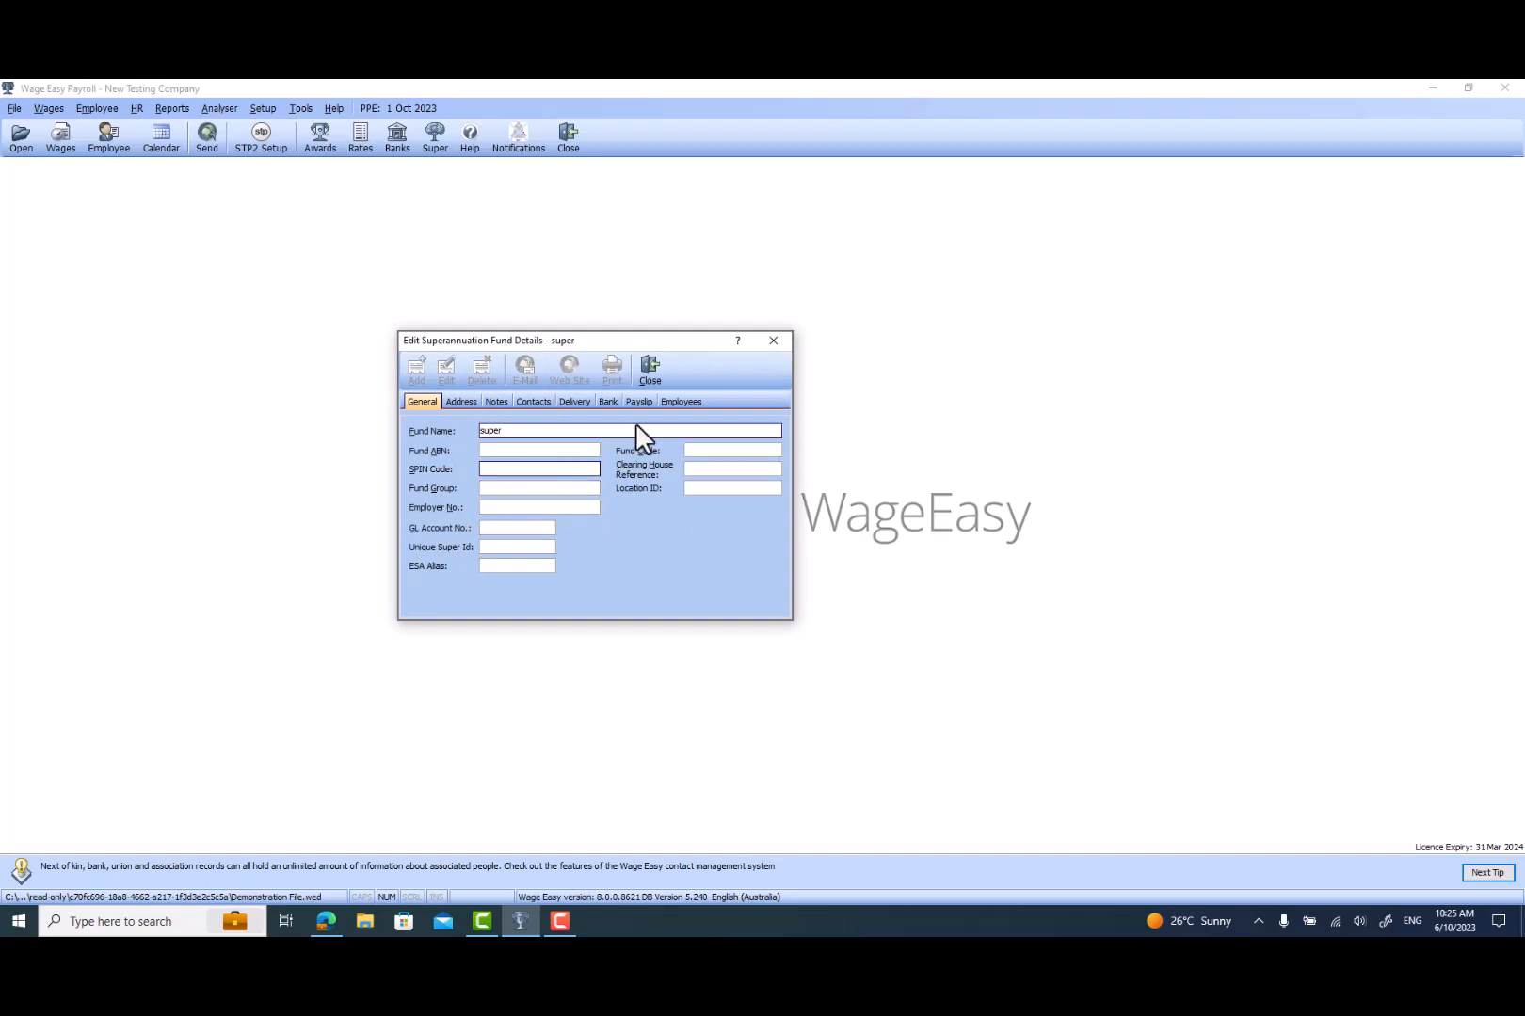
left_click(650, 368)
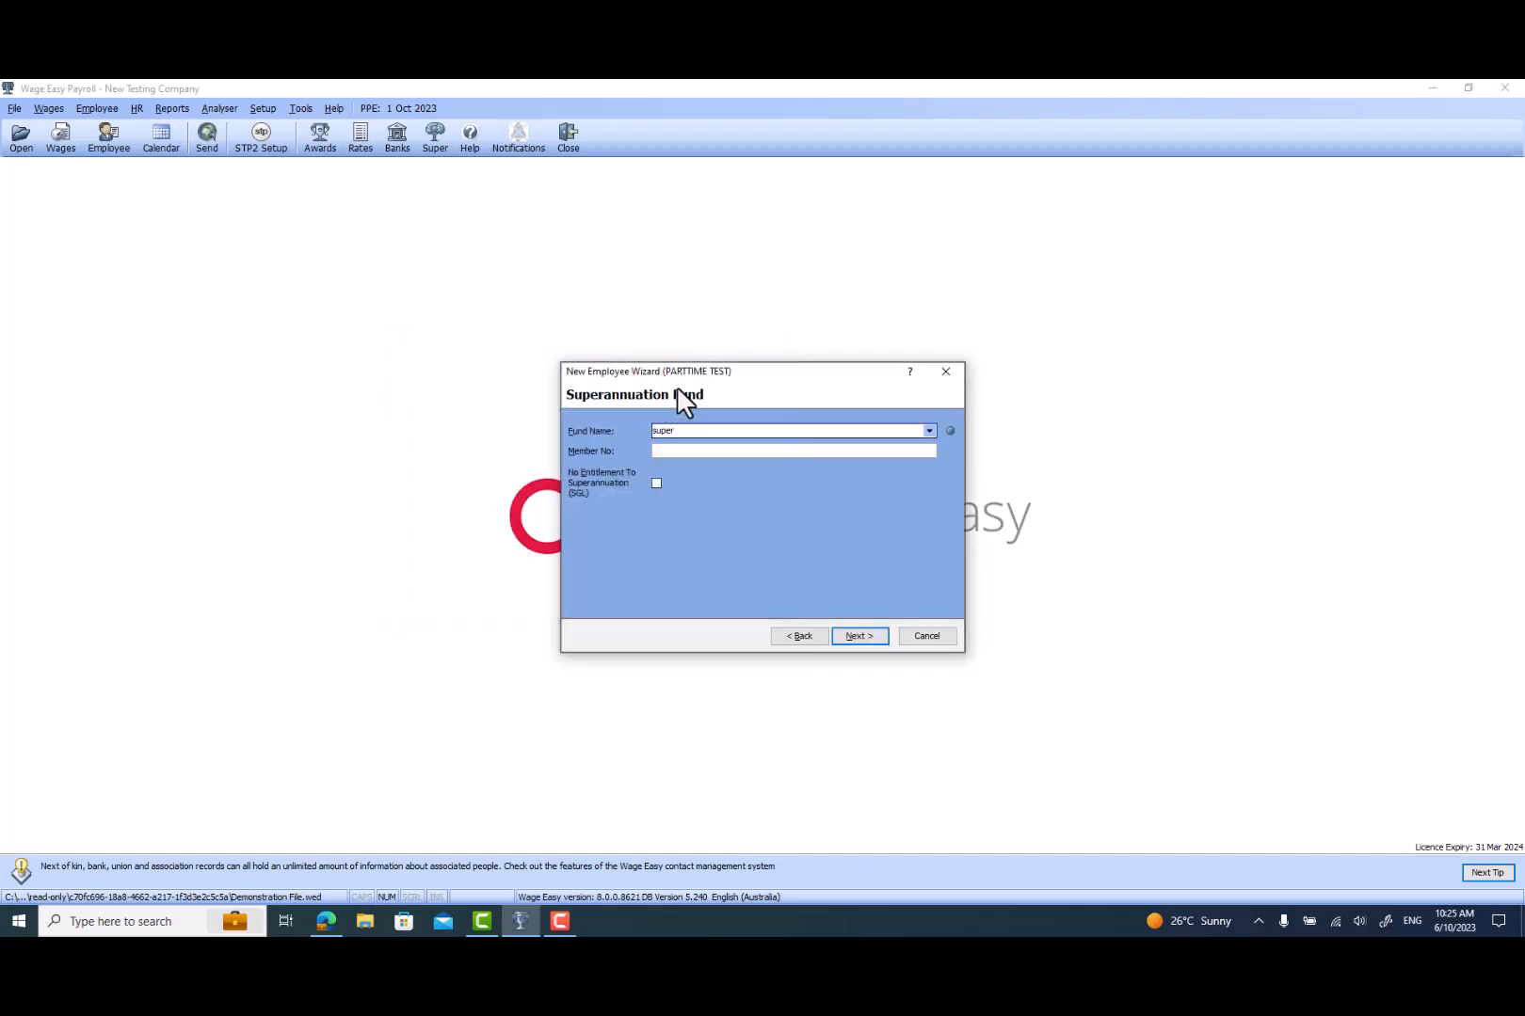
left_click(697, 450)
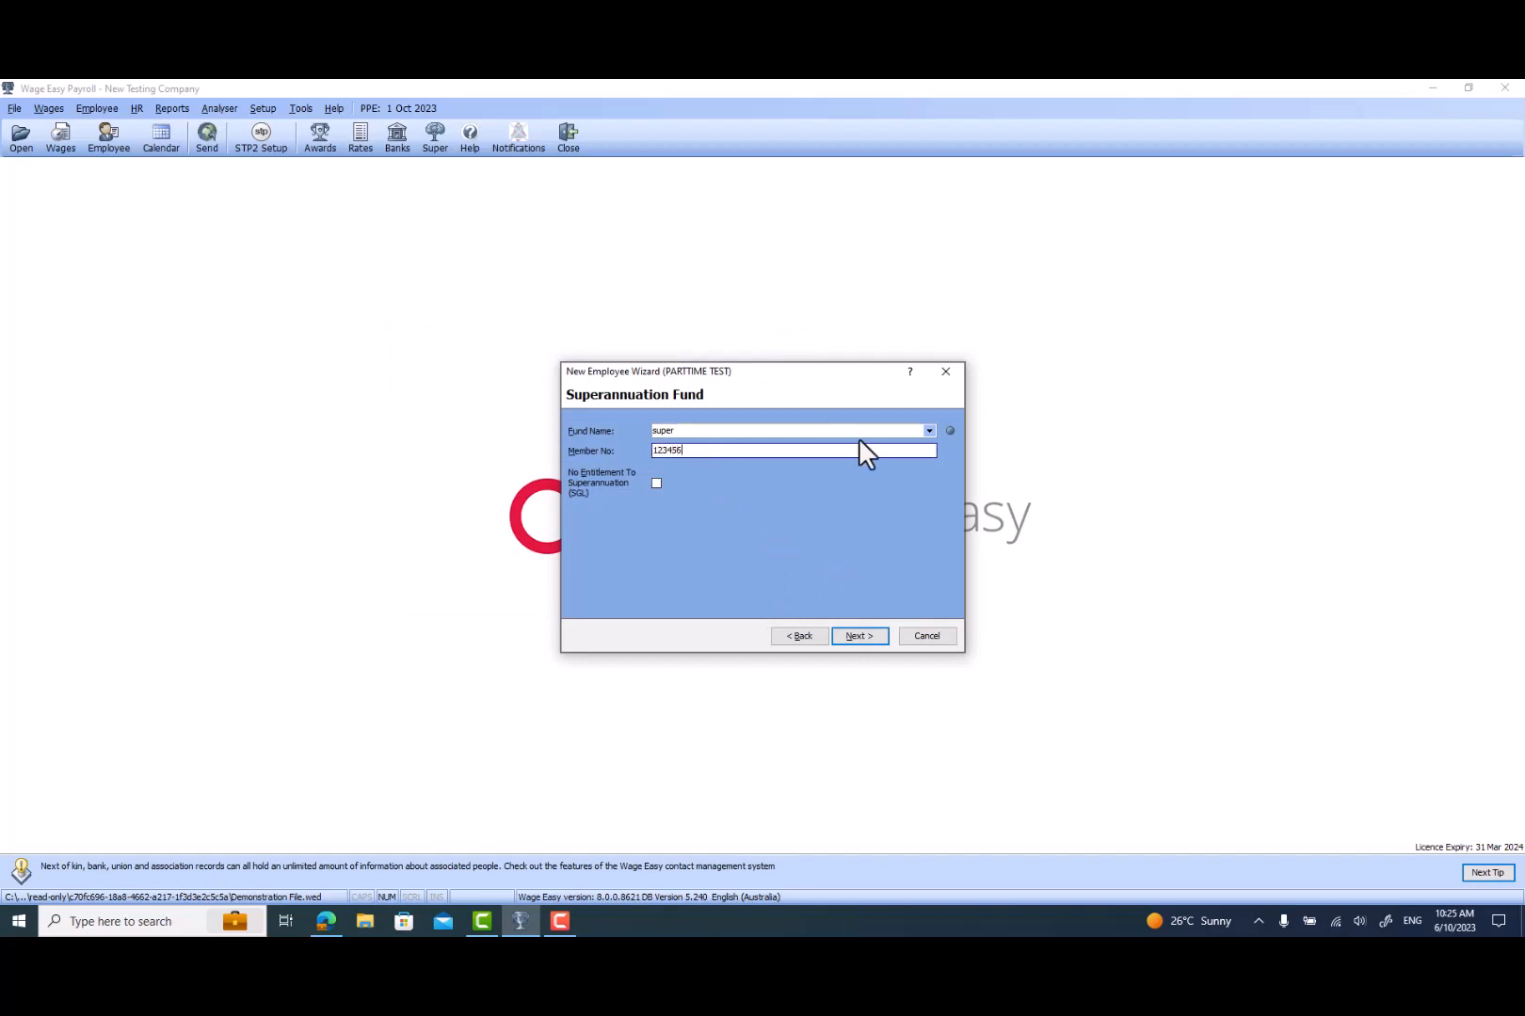
left_click(859, 636)
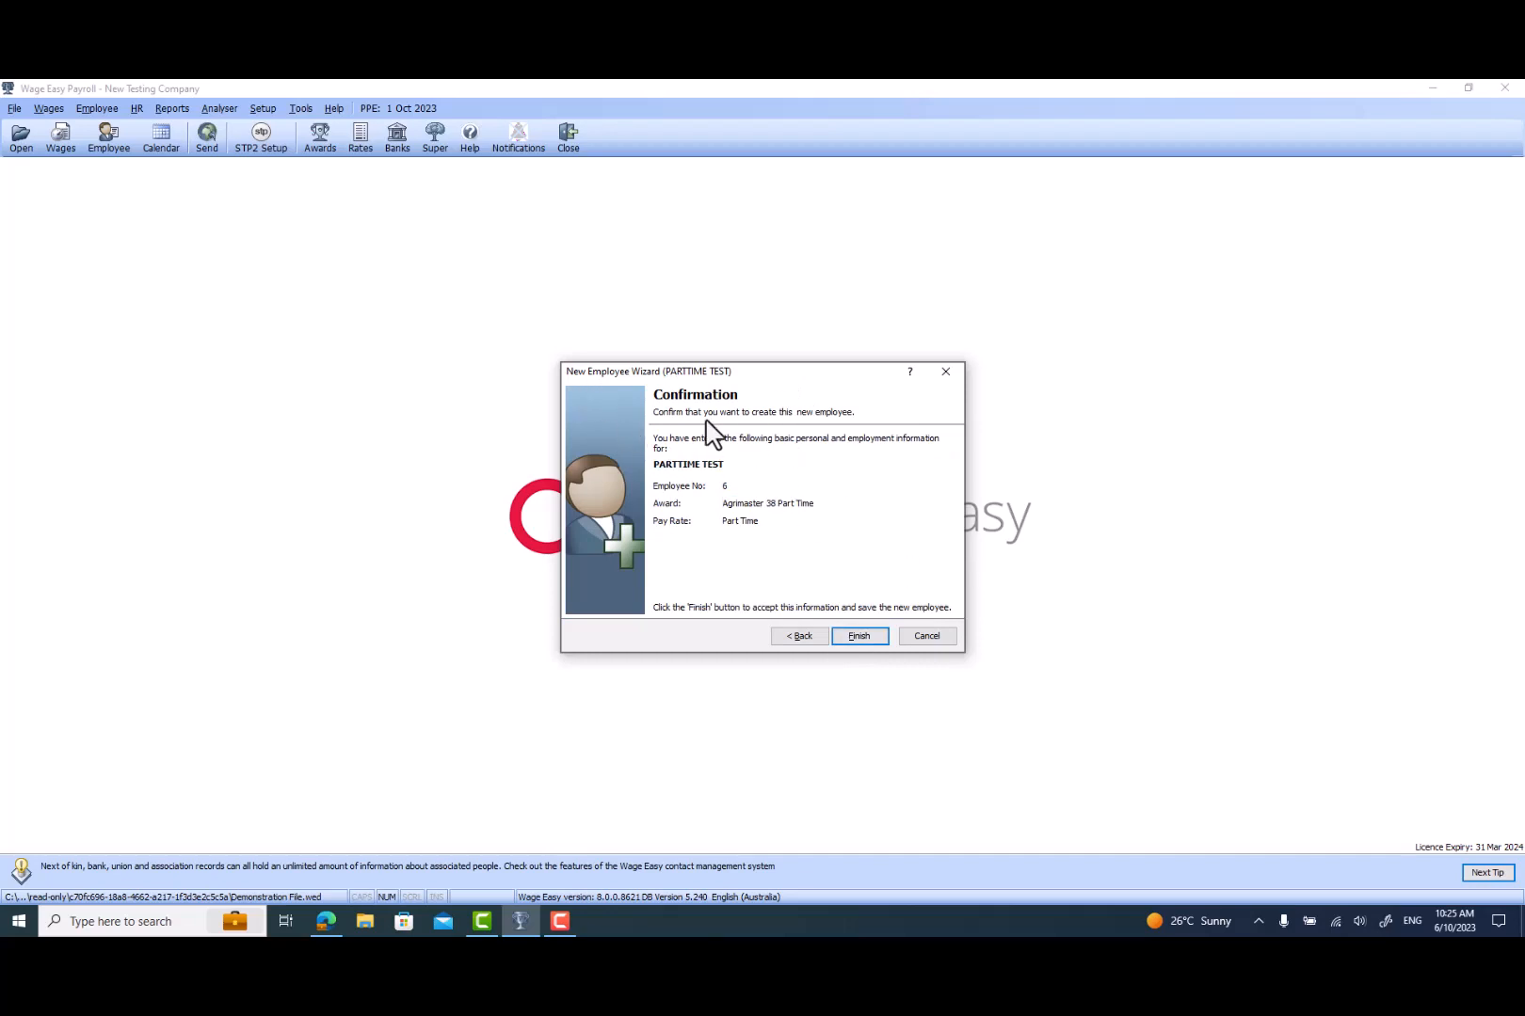